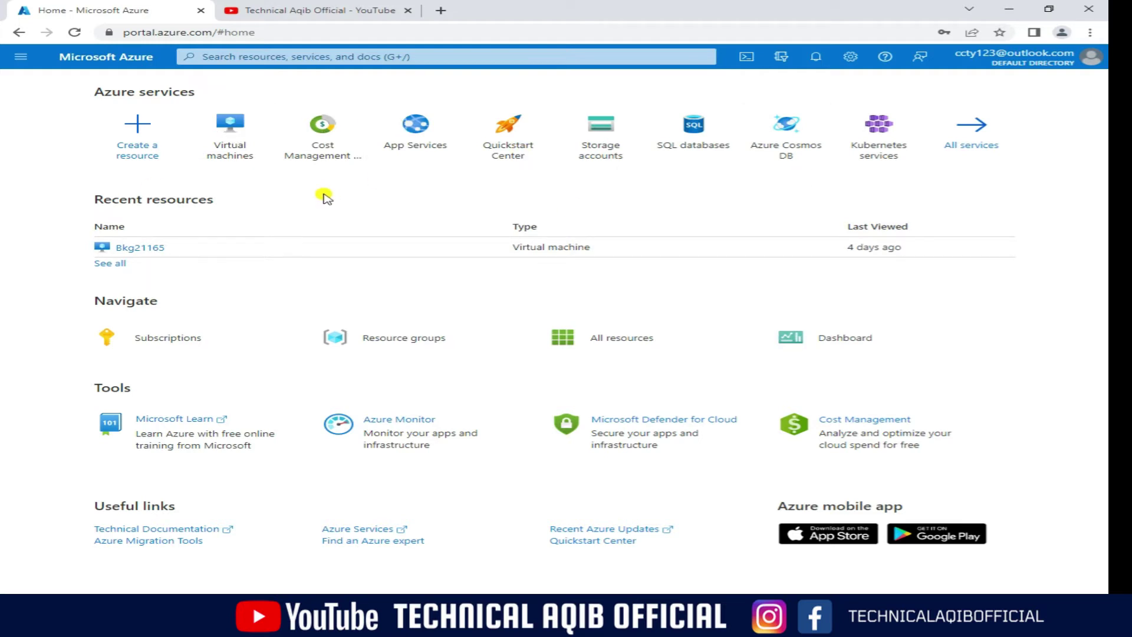
Start creating a new Azure virtual machine from the list of virtual machines
{"action": "left_click", "coordinate": [242, 138]}
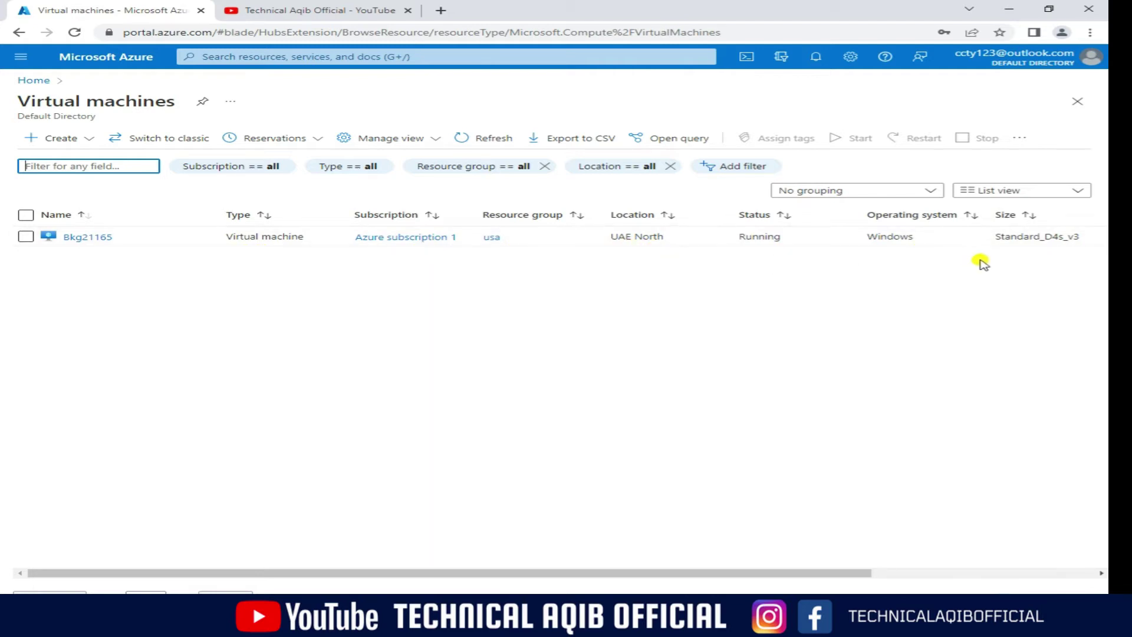
{"action": "left_click", "coordinate": [36, 138]}
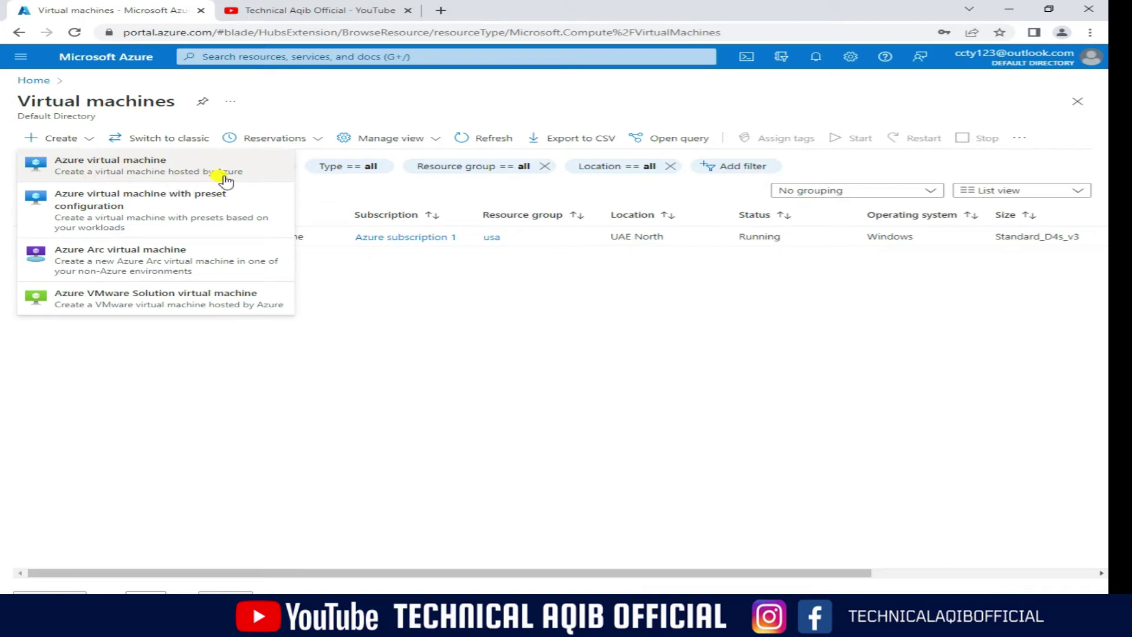
{"action": "left_click", "coordinate": [136, 171]}
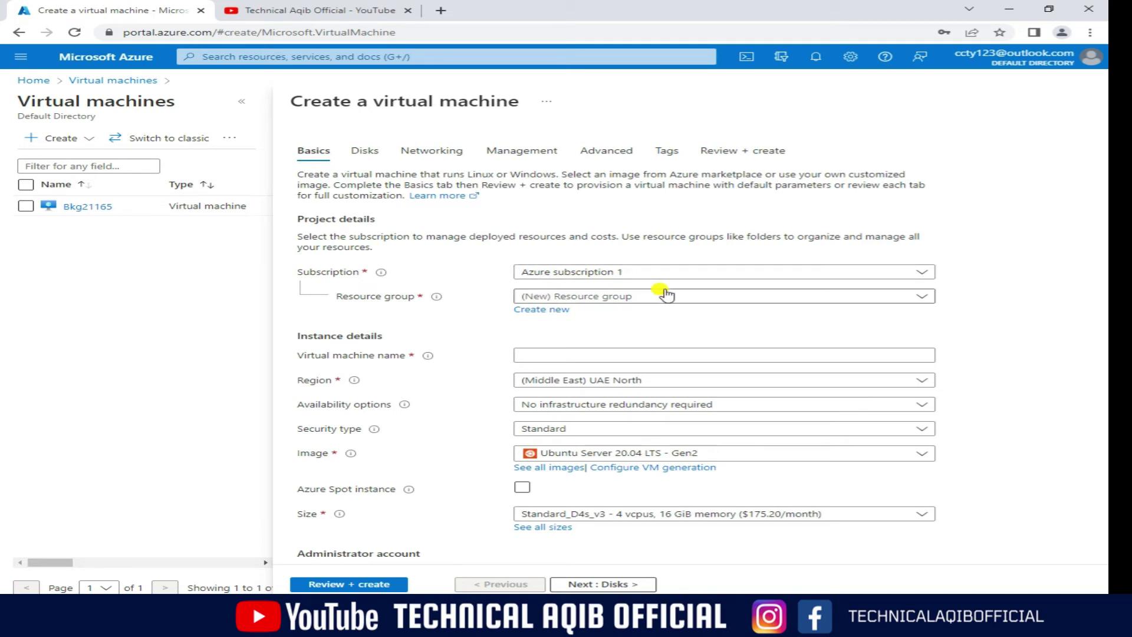
Assign the existing resource group usa to the virtual machine, dismissing the creation of a new group
{"action": "left_click", "coordinate": [759, 298]}
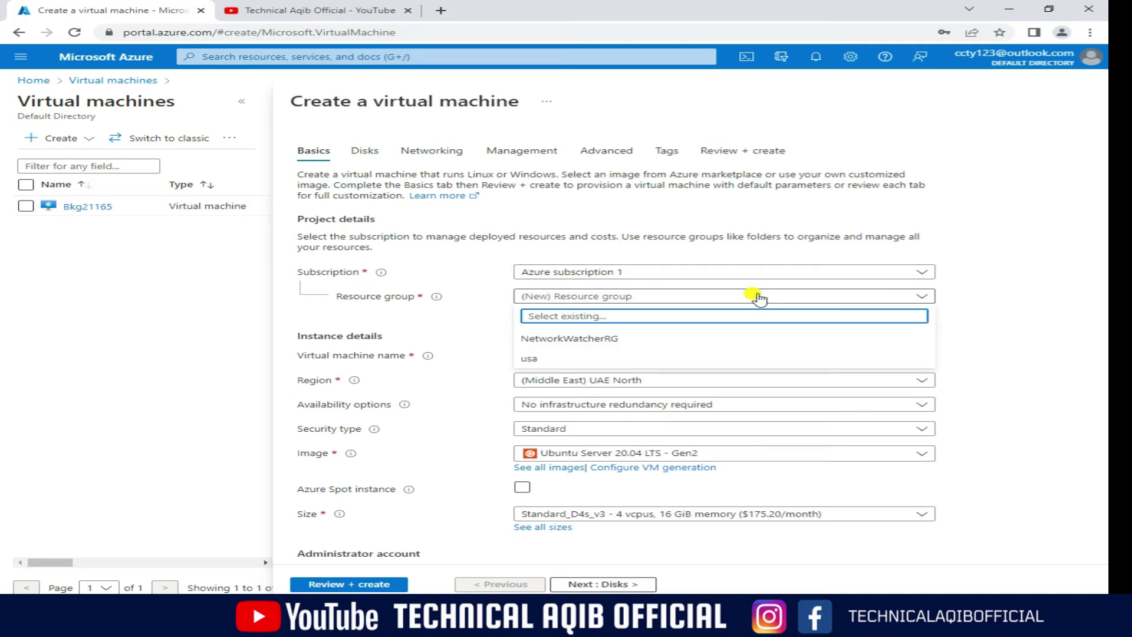
{"action": "key", "text": "Escape"}
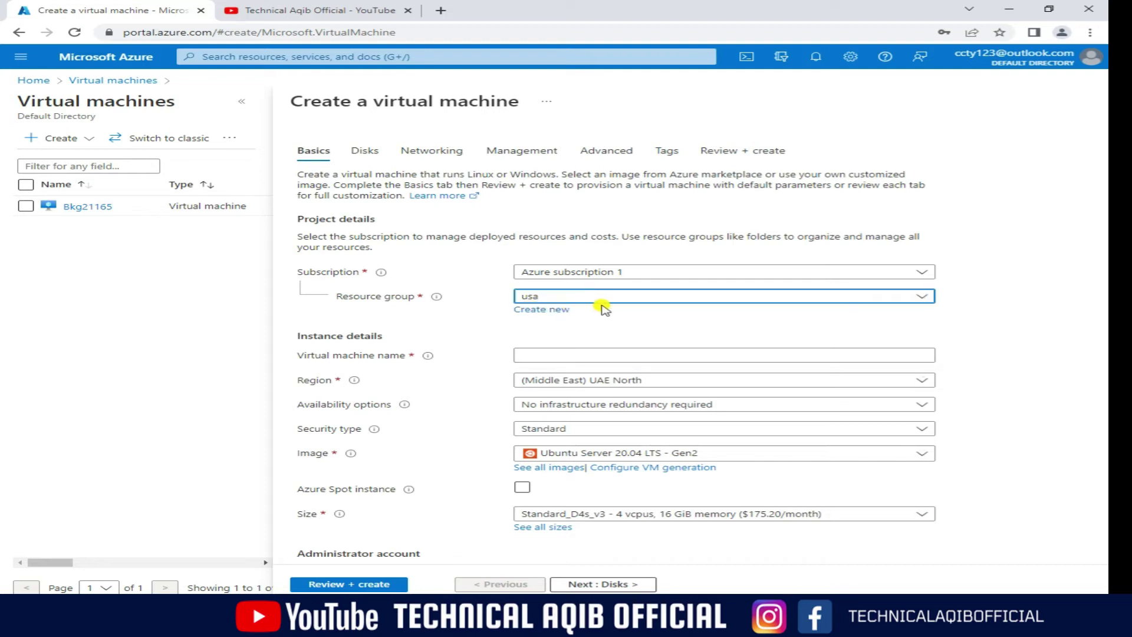
{"action": "left_click", "coordinate": [560, 312]}
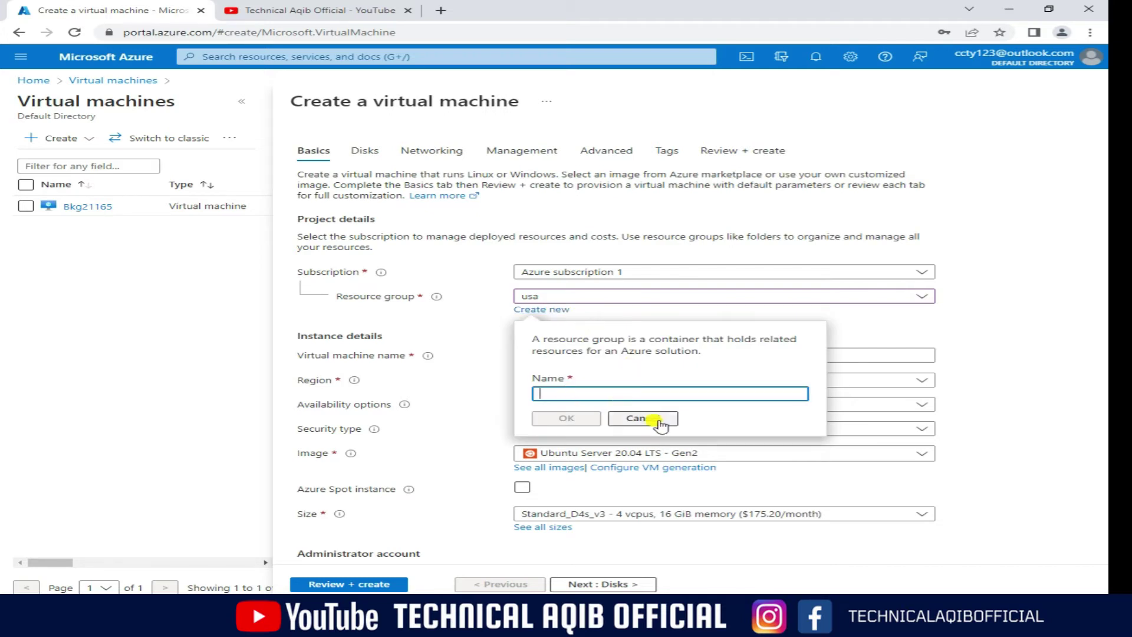
{"action": "left_click", "coordinate": [660, 420]}
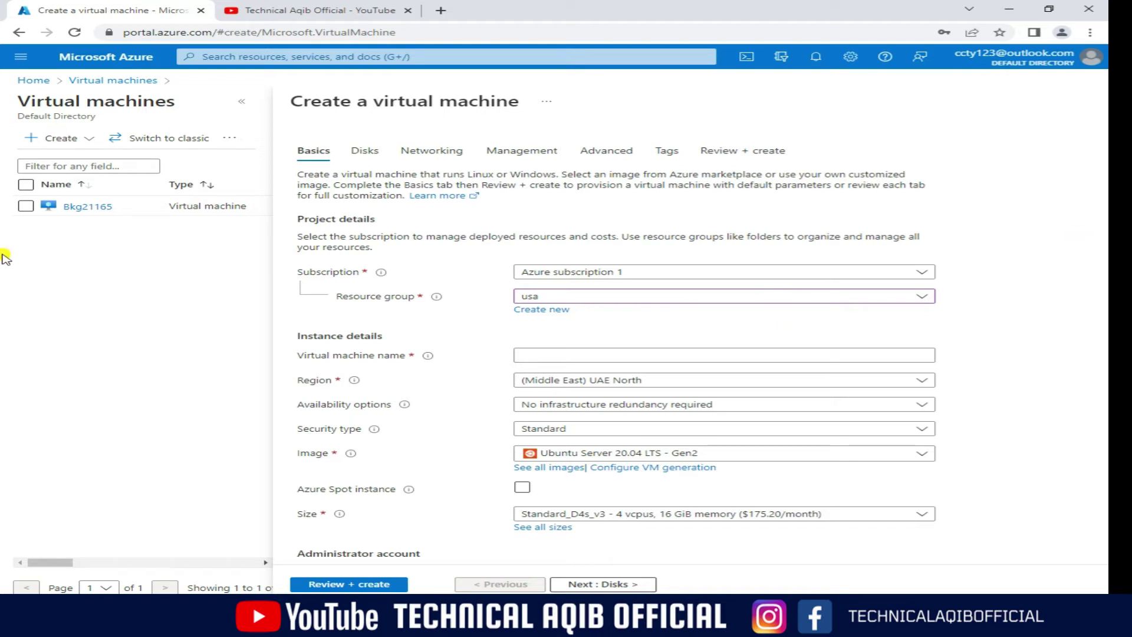
Name the virtual machine demo
{"action": "left_click", "coordinate": [313, 359]}
{"action": "left_click_drag", "start_coordinate": [299, 359], "coordinate": [410, 360]}
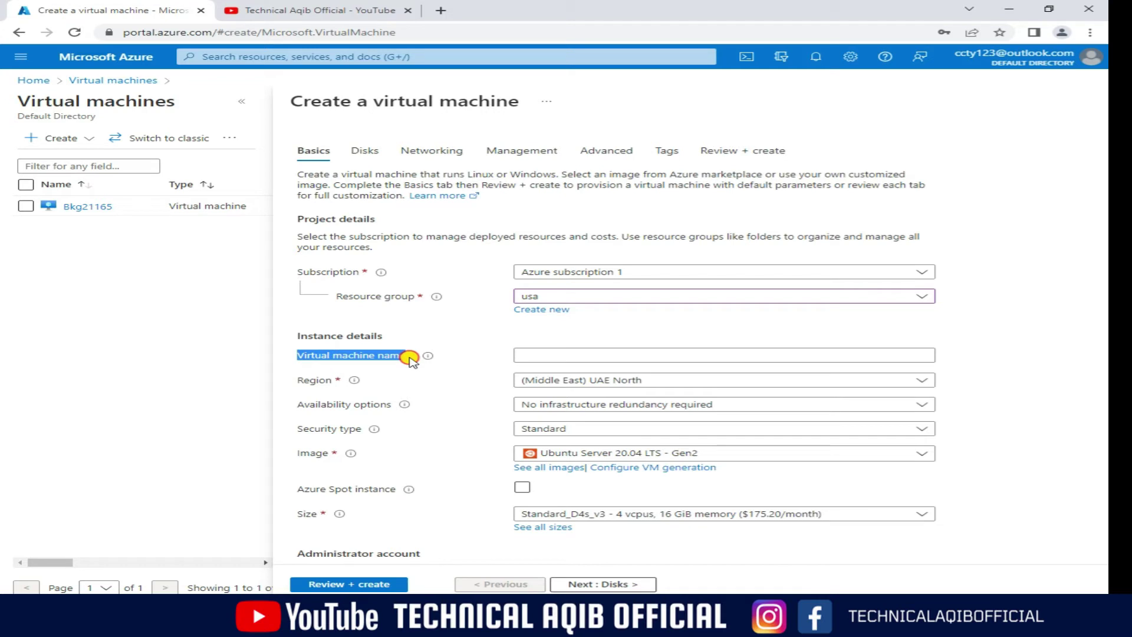
{"action": "left_click", "coordinate": [558, 354]}
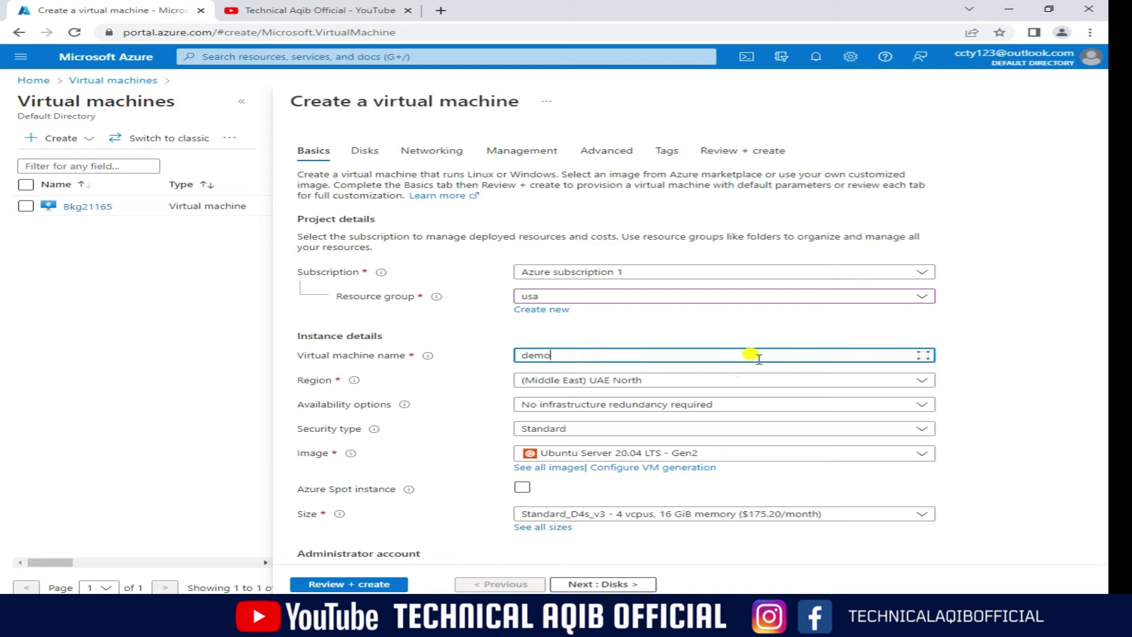
{"action": "left_click", "coordinate": [1102, 268]}
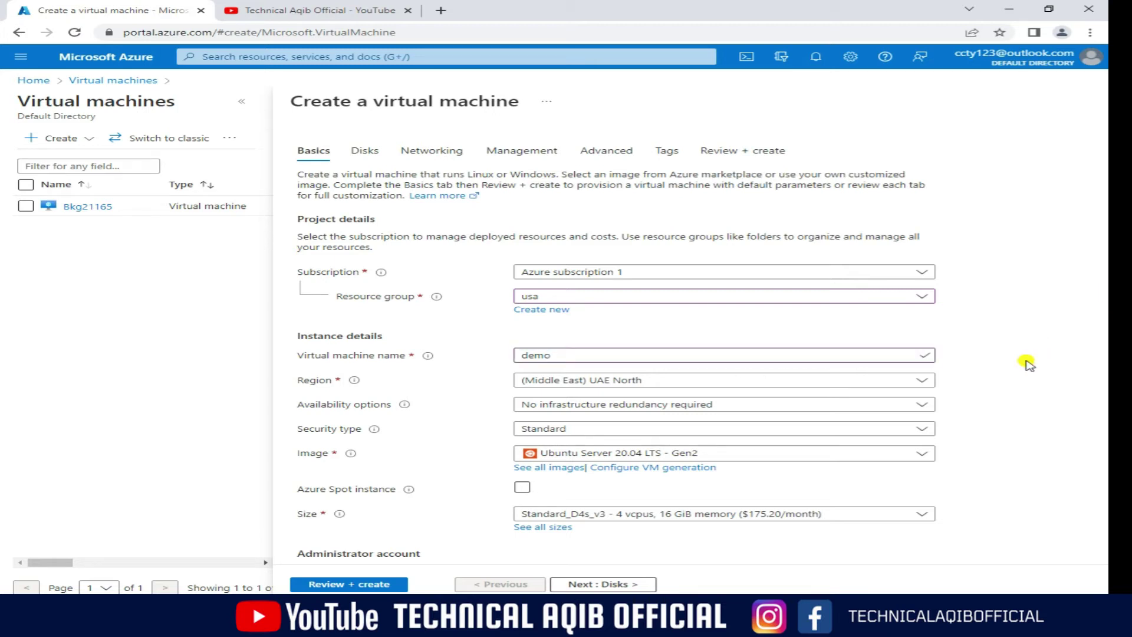
Set the region to (US) East US and check which machine sizes it offers
{"action": "scroll", "coordinate": [1029, 364], "scroll_direction": "down", "scroll_amount": 3}
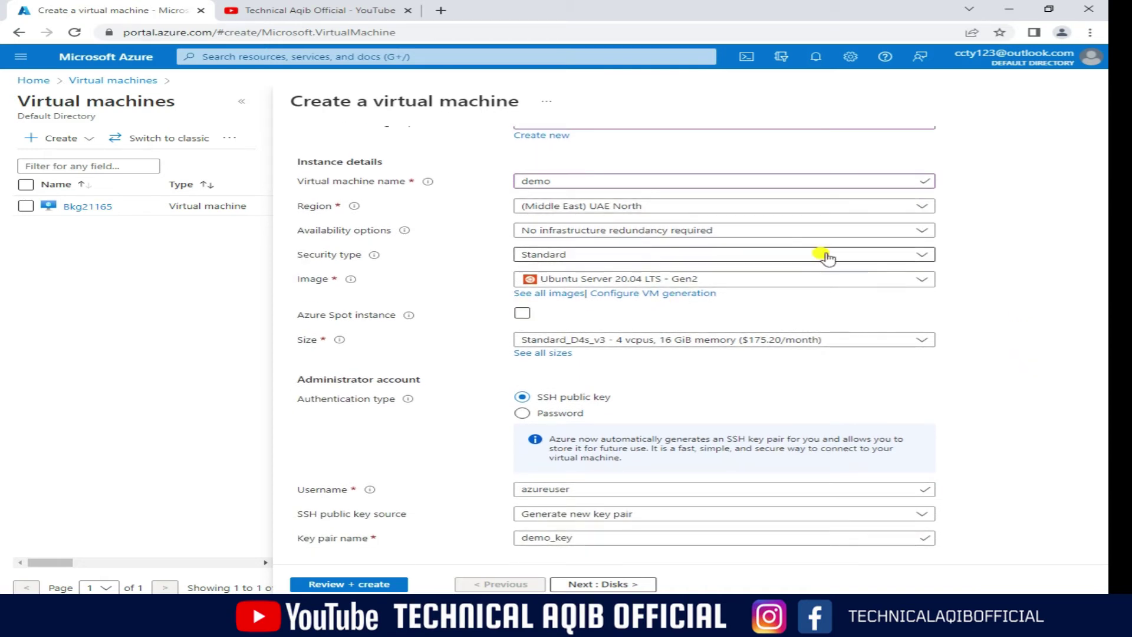
{"action": "left_click", "coordinate": [906, 211]}
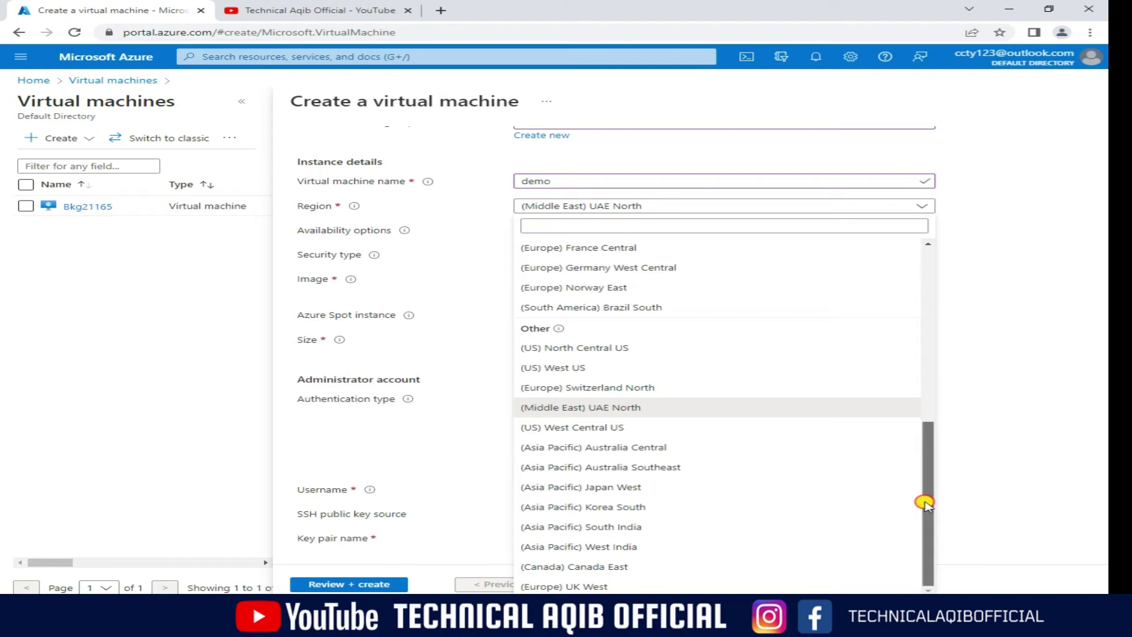
{"action": "left_click_drag", "start_coordinate": [924, 498], "coordinate": [924, 286]}
{"action": "left_click", "coordinate": [597, 270]}
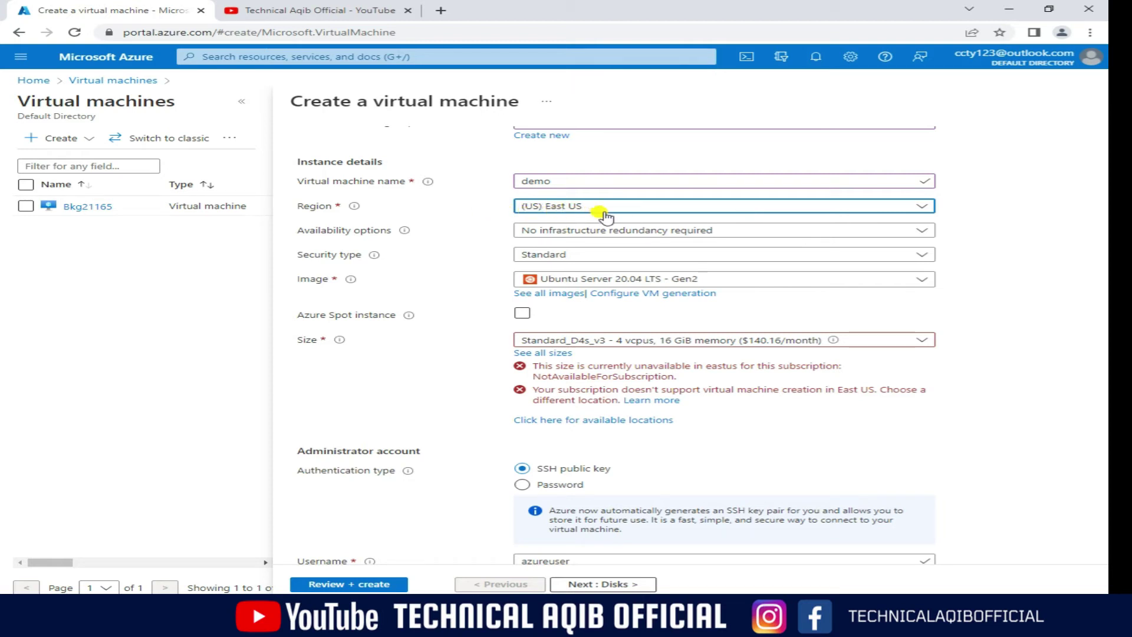
{"action": "left_click", "coordinate": [907, 339]}
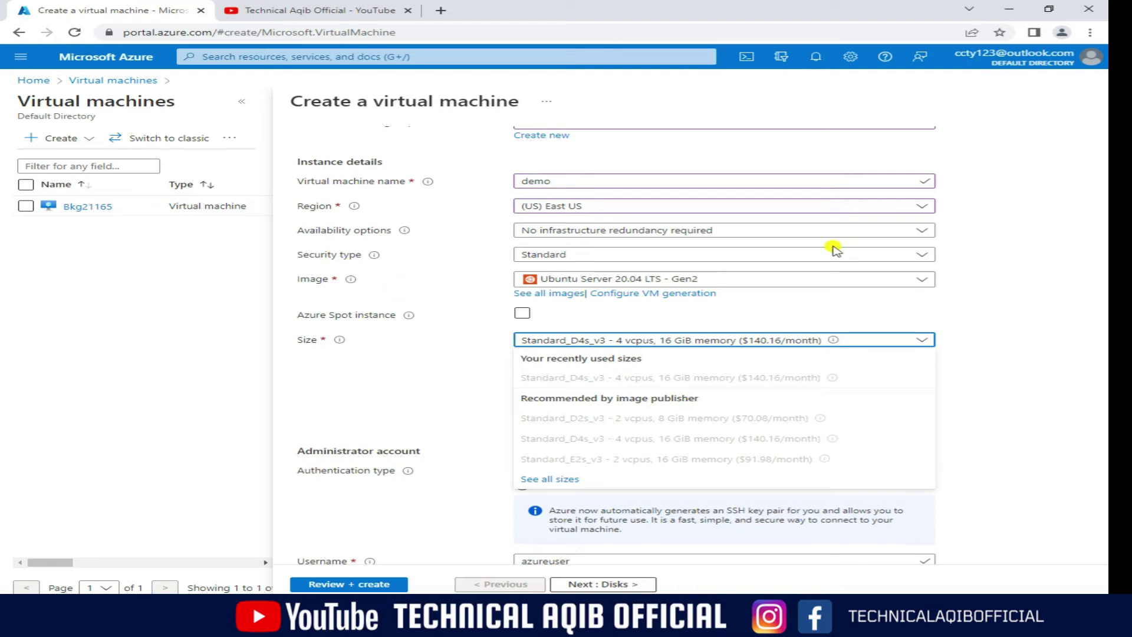
Set the region to (Asia Pacific) Japan West and check which machine sizes it offers
{"action": "left_click", "coordinate": [878, 211]}
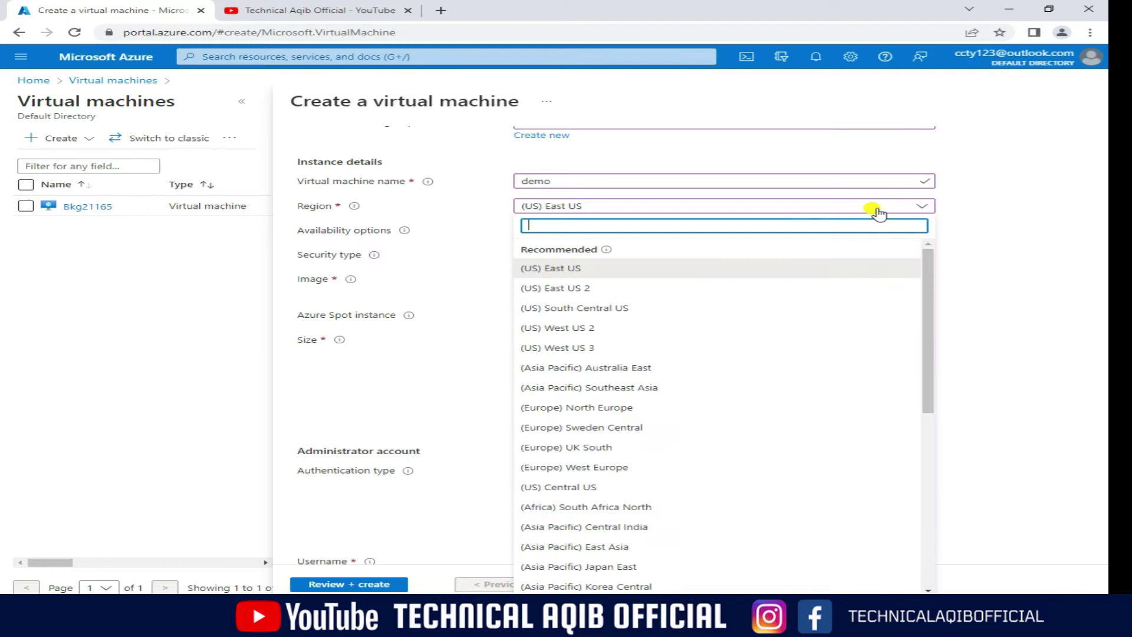
{"action": "left_click_drag", "start_coordinate": [931, 279], "coordinate": [896, 492]}
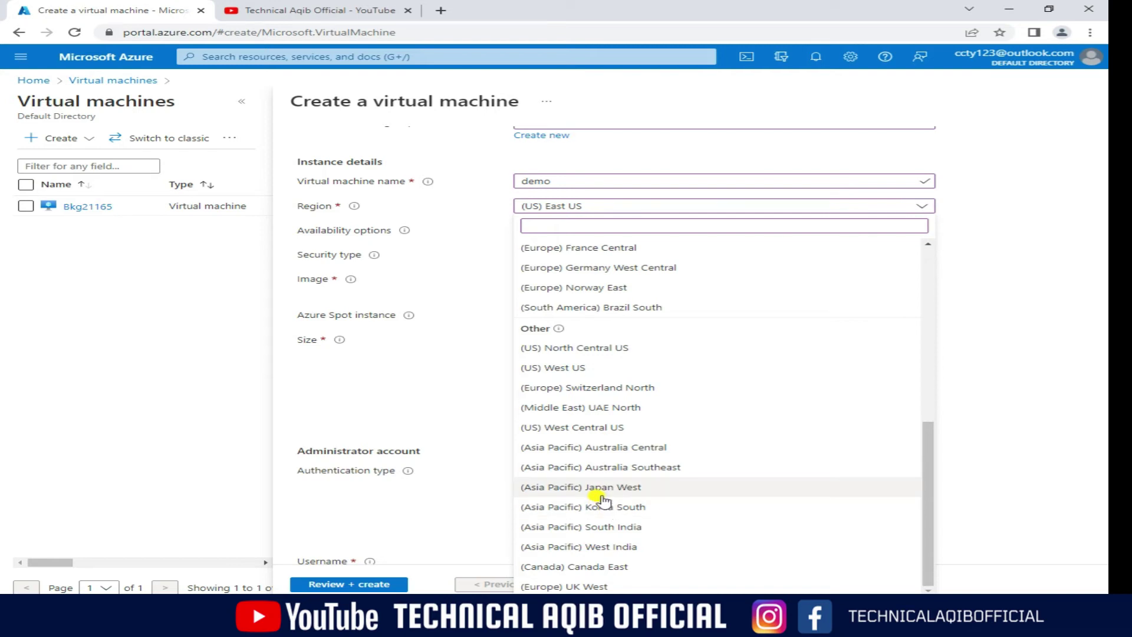
{"action": "left_click", "coordinate": [621, 489]}
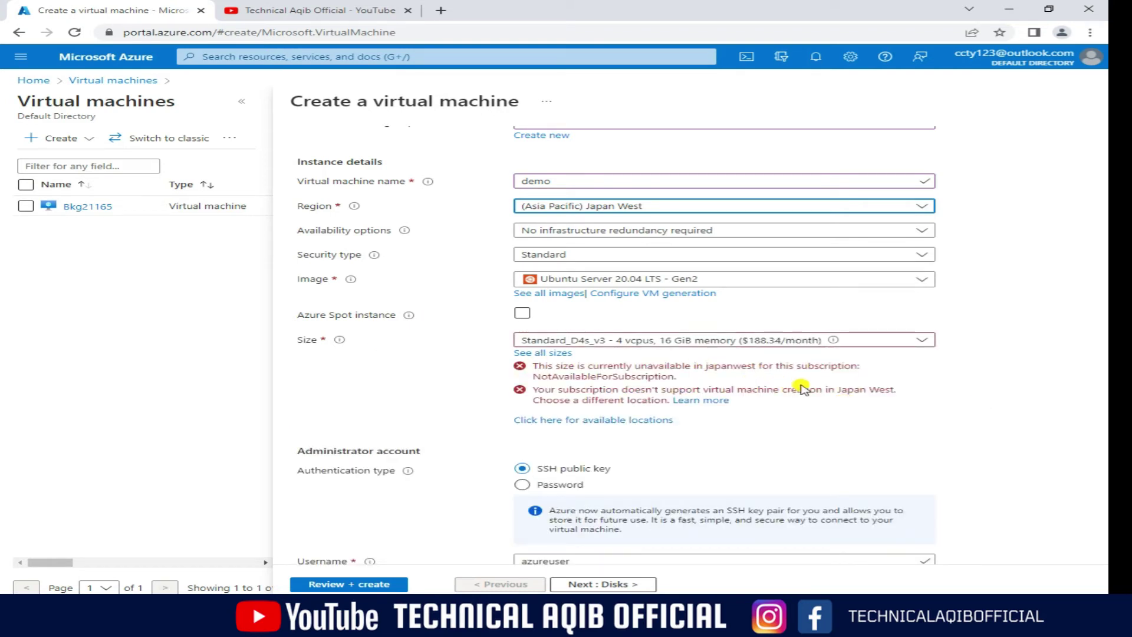
{"action": "left_click", "coordinate": [919, 342]}
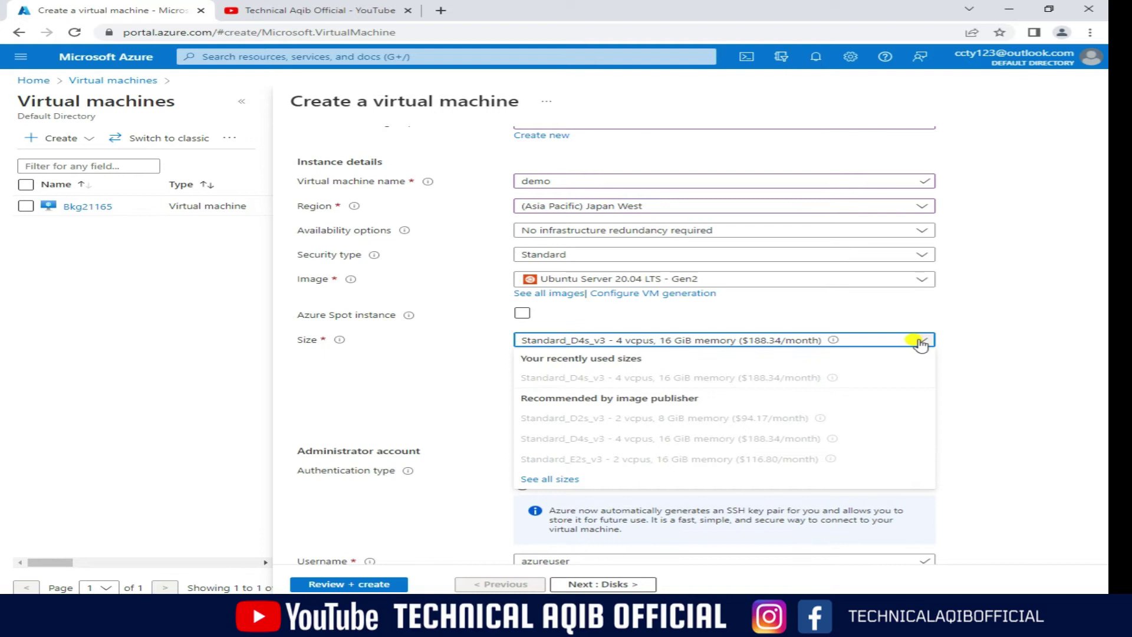
Set the region to (Middle East) UAE North and check which machine sizes it offers
{"action": "left_click", "coordinate": [917, 207]}
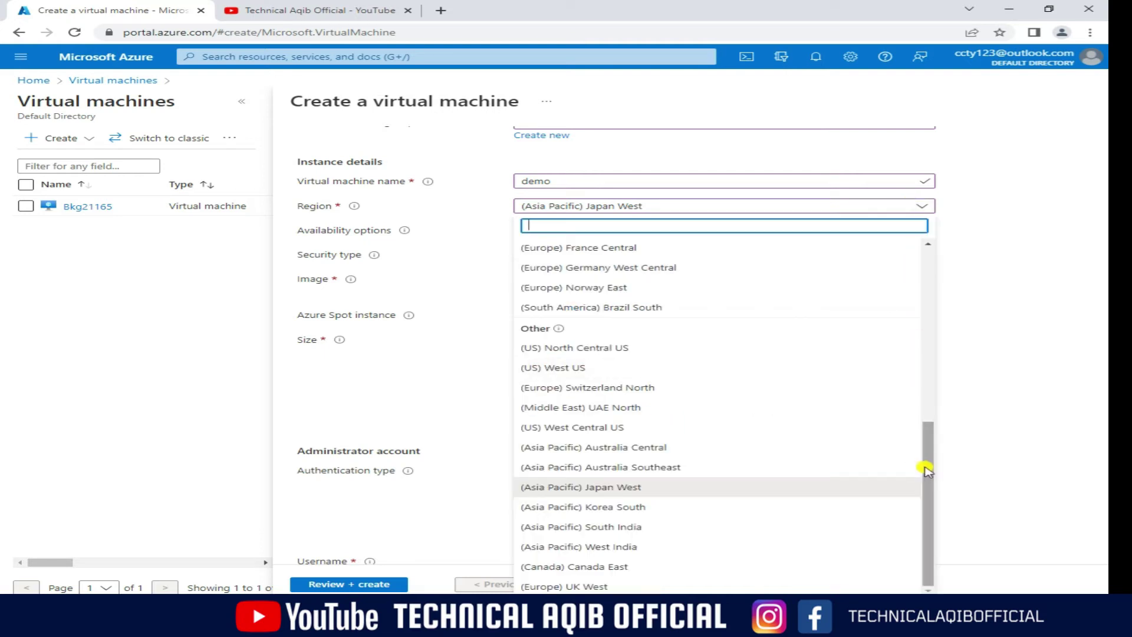
{"action": "left_click", "coordinate": [655, 415]}
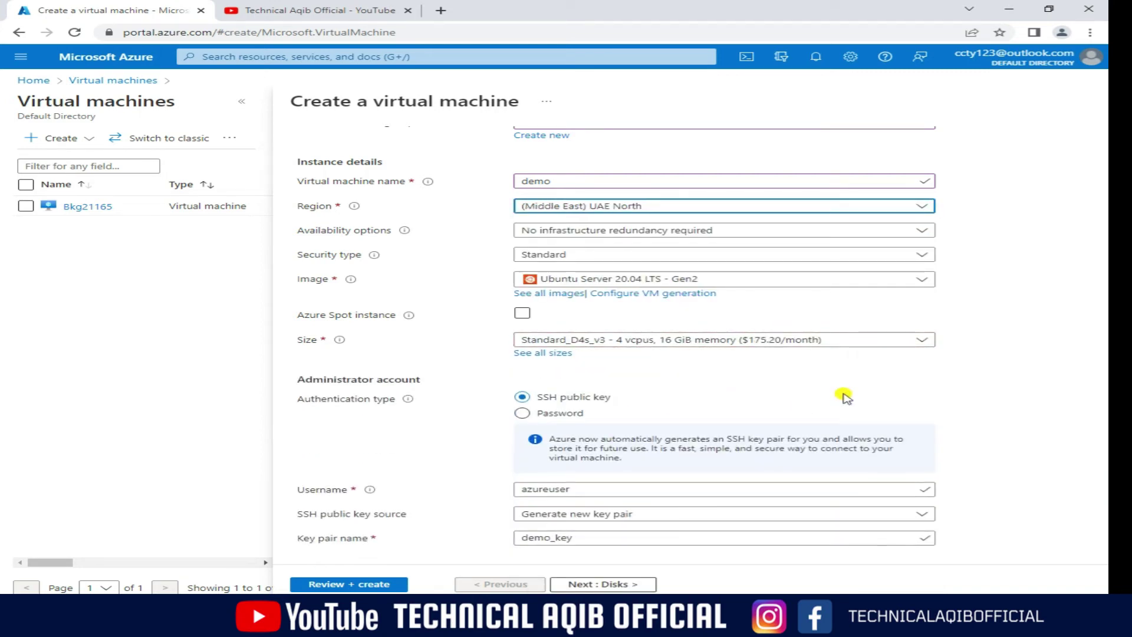
{"action": "left_click", "coordinate": [912, 341]}
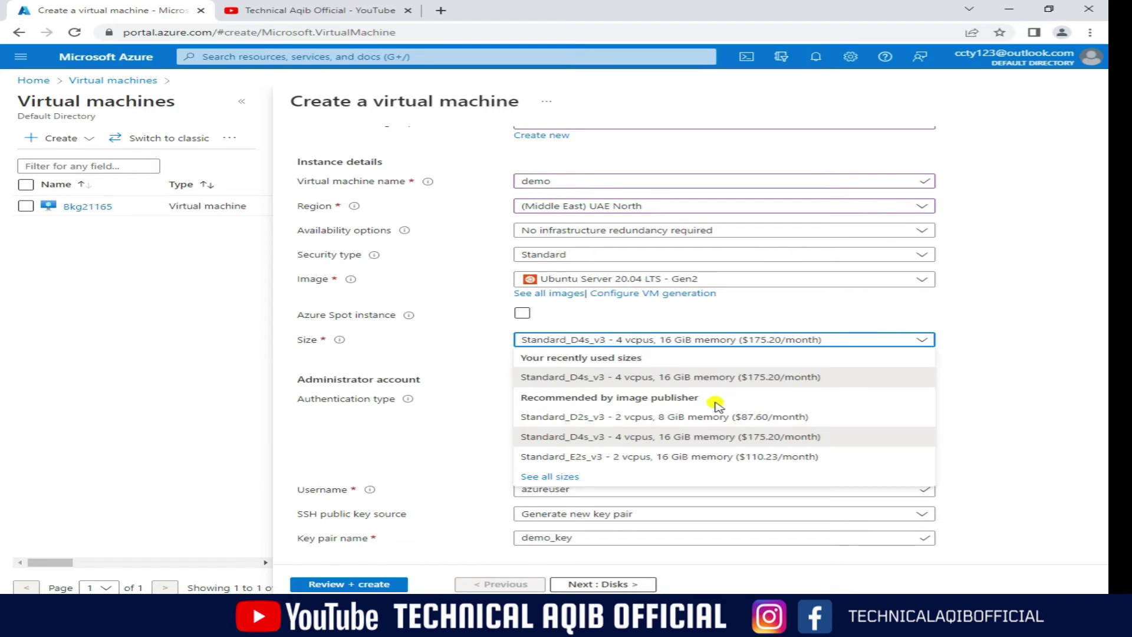
Try the region (Asia Pacific) West India, check its machine sizes, and look through the other regions
{"action": "left_click", "coordinate": [912, 208]}
{"action": "left_click", "coordinate": [912, 208]}
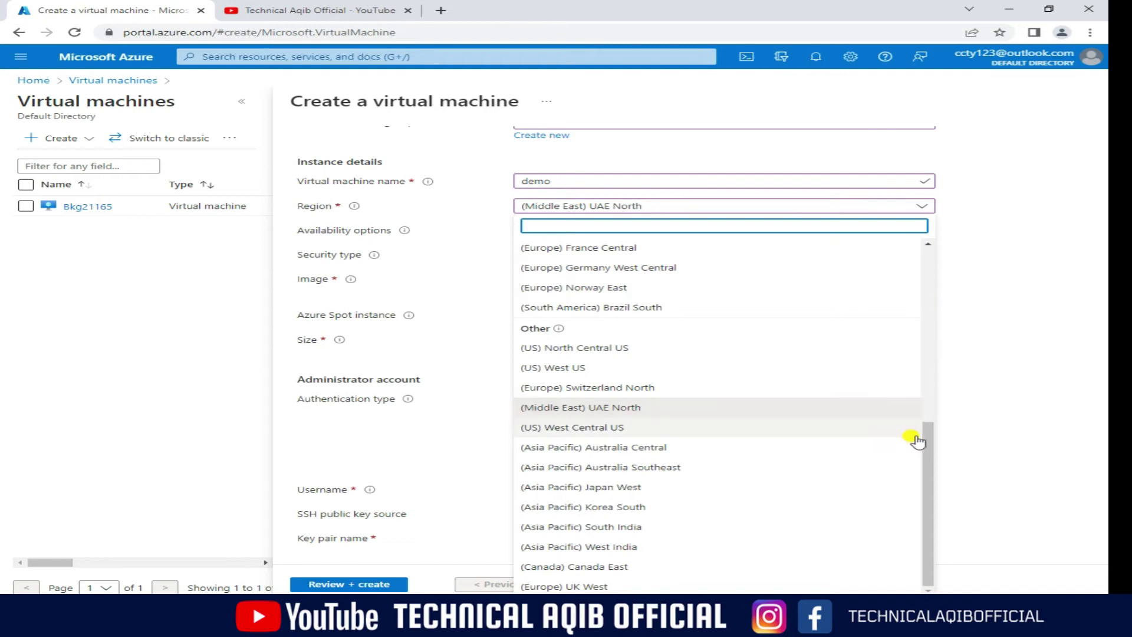
{"action": "left_click", "coordinate": [648, 550]}
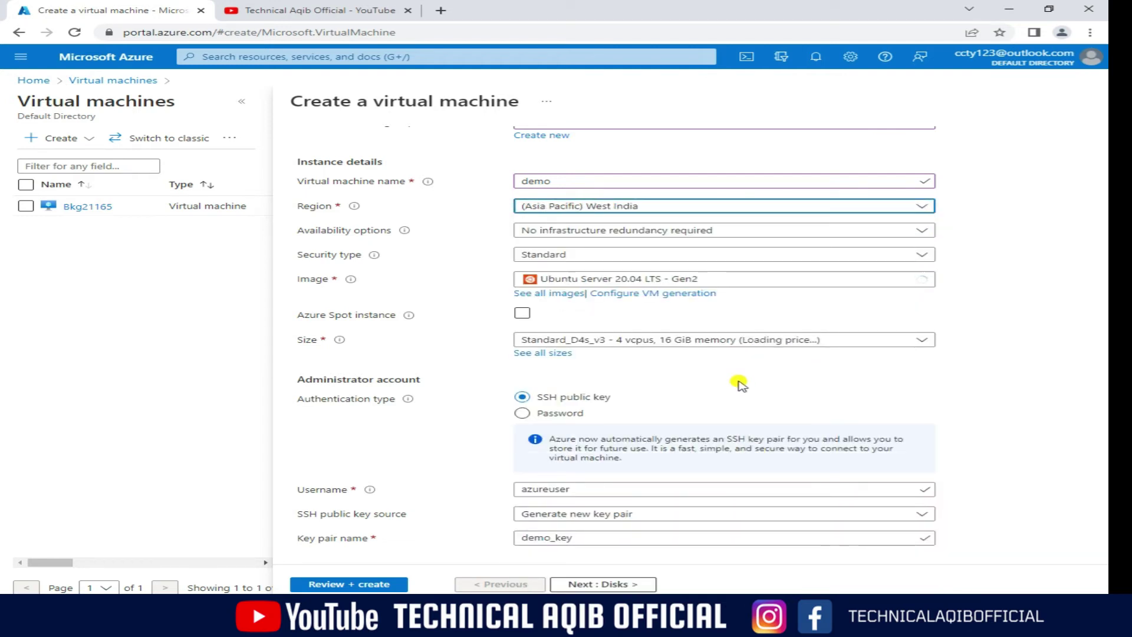
{"action": "left_click", "coordinate": [921, 342]}
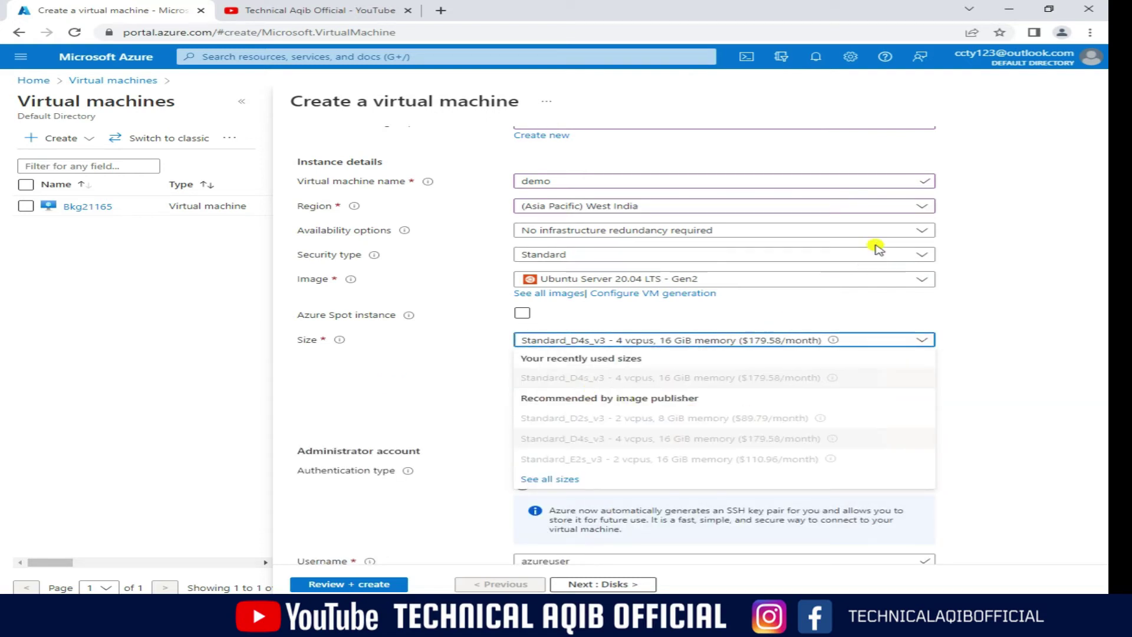
{"action": "left_click", "coordinate": [876, 209]}
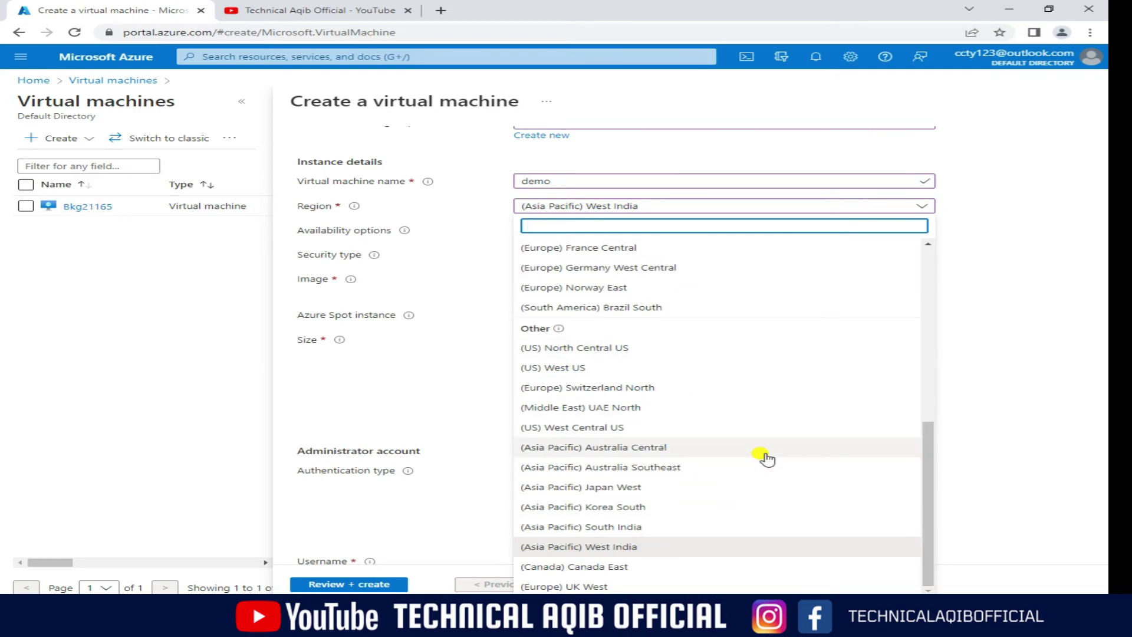
{"action": "left_click_drag", "start_coordinate": [928, 530], "coordinate": [901, 297]}
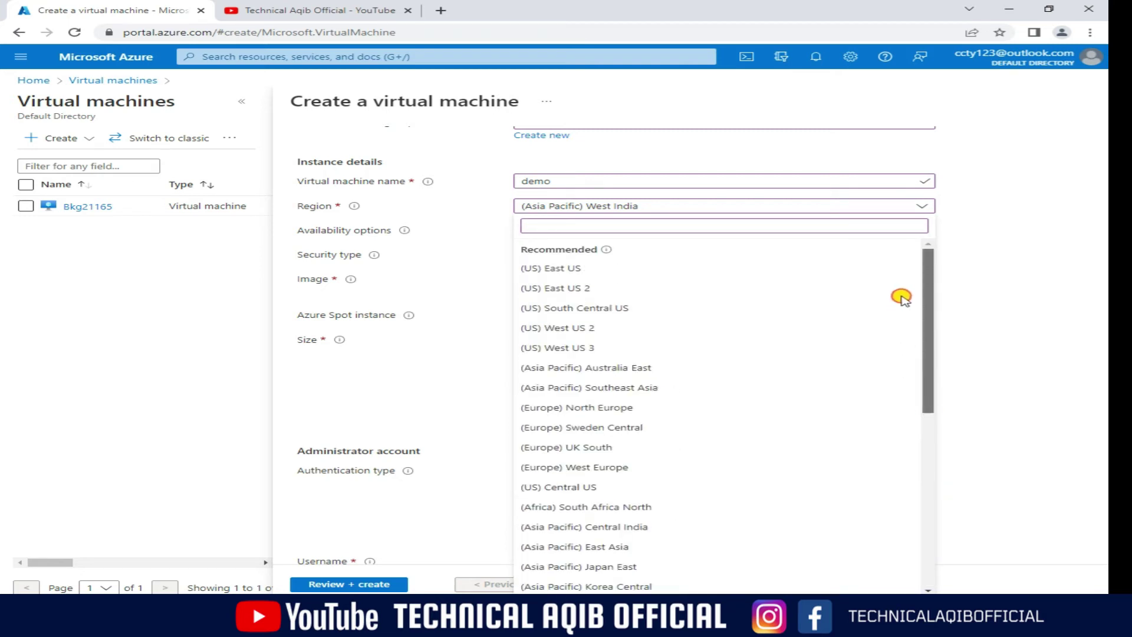
{"action": "left_click", "coordinate": [916, 208]}
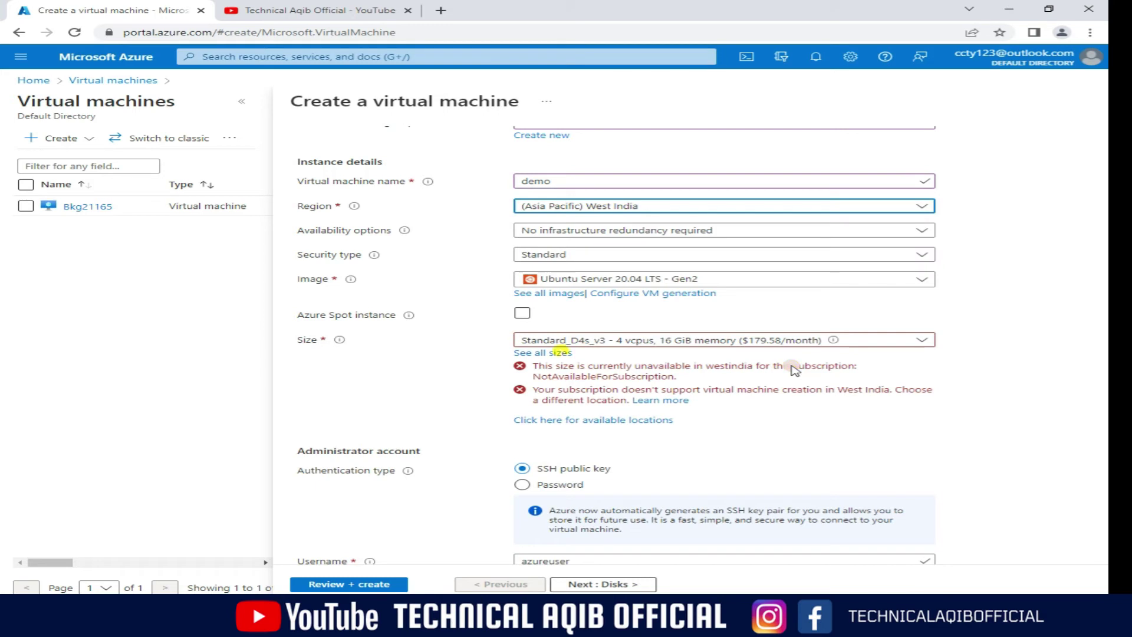
Choose Windows Server 2019 Datacenter - Gen2 as the virtual machine's image
{"action": "left_click", "coordinate": [804, 281]}
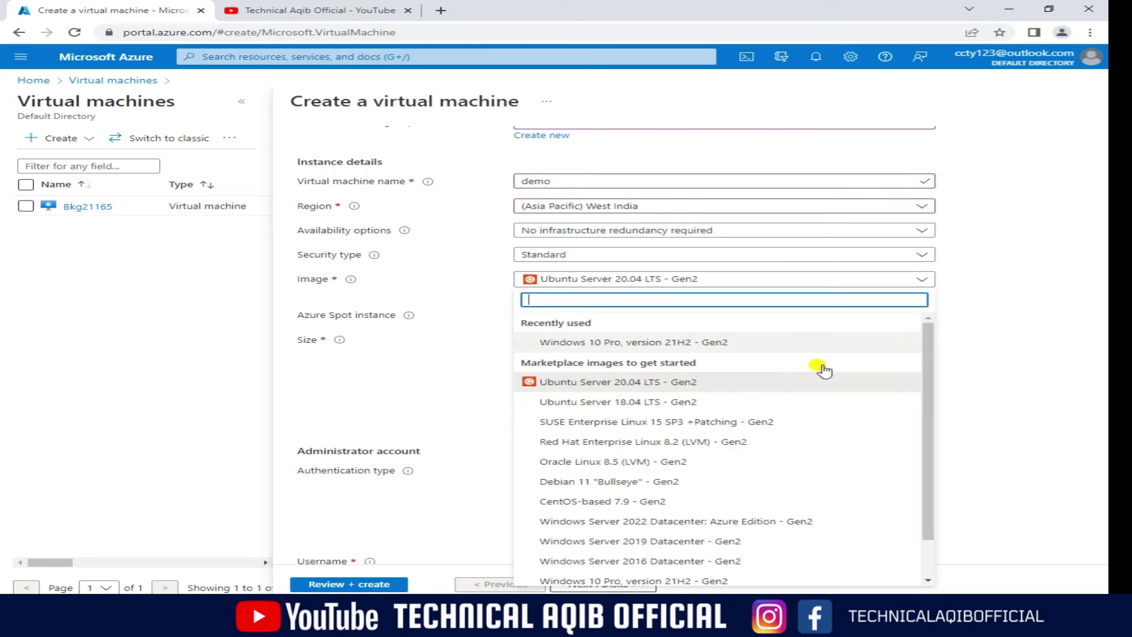
{"action": "left_click_drag", "start_coordinate": [934, 422], "coordinate": [927, 445]}
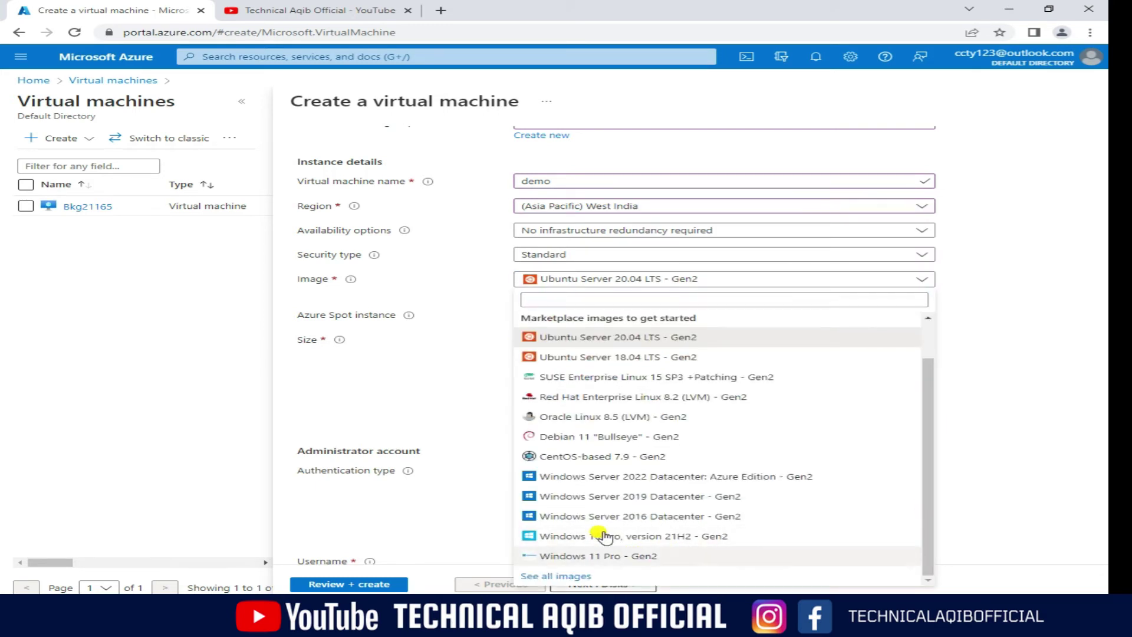
{"action": "key", "text": "Escape"}
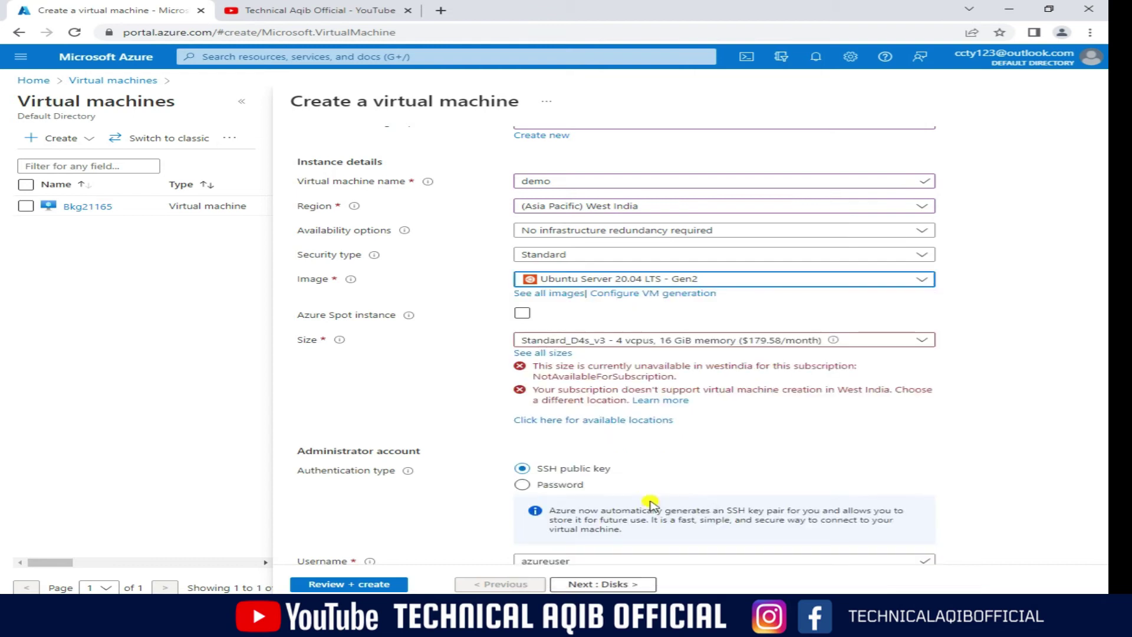
Switch the virtual machine's region to (Middle East) UAE North
{"action": "left_click", "coordinate": [932, 211]}
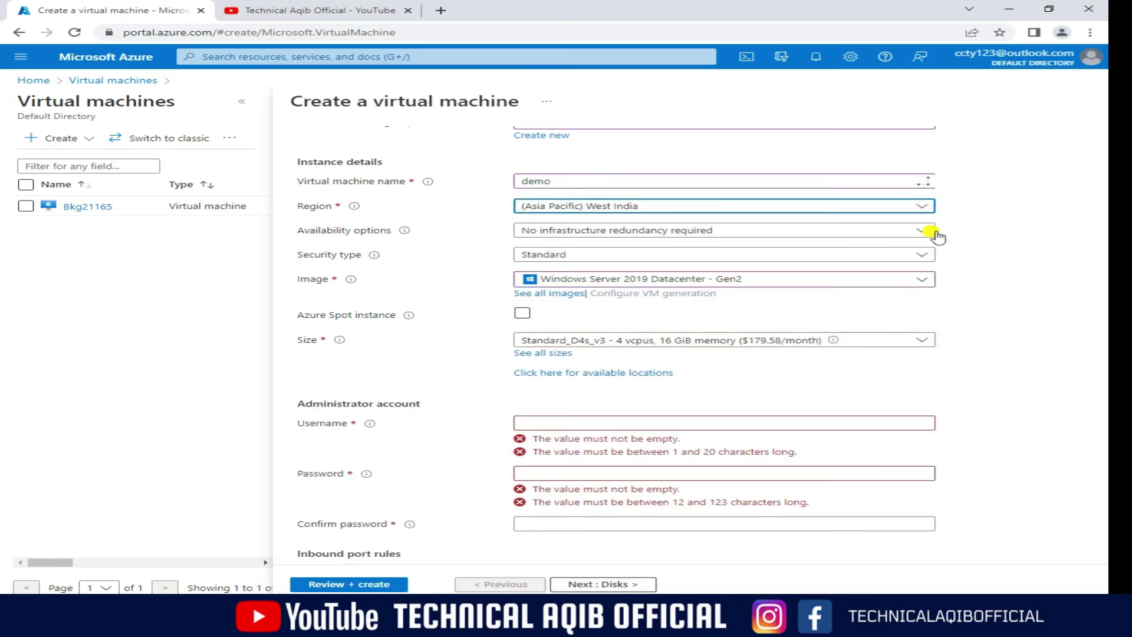
{"action": "left_click", "coordinate": [918, 207]}
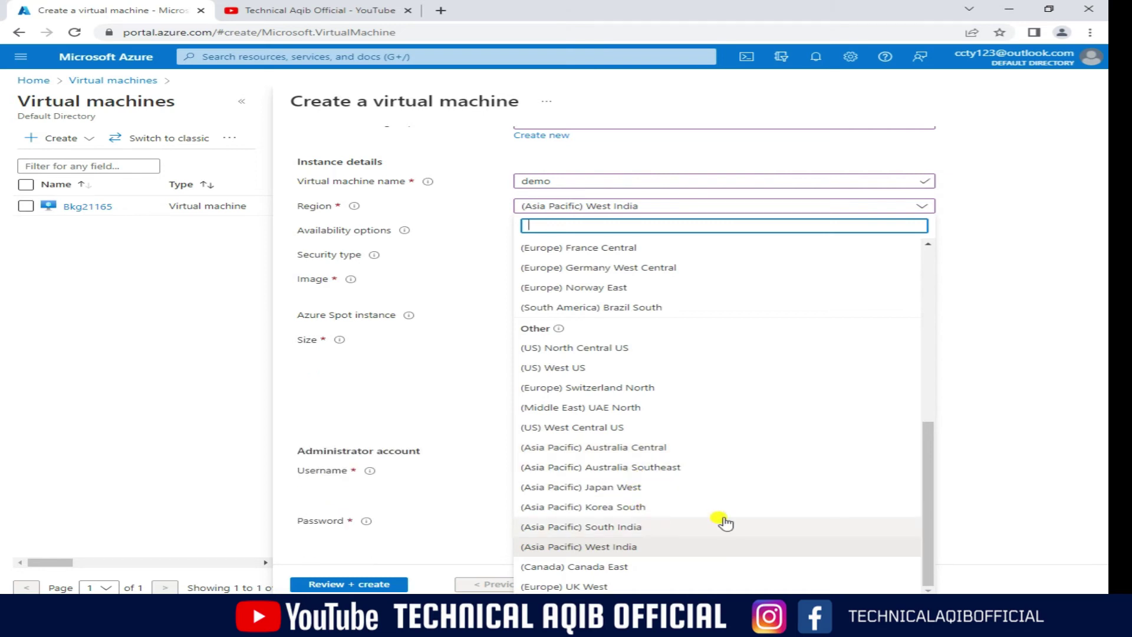
{"action": "left_click", "coordinate": [665, 409]}
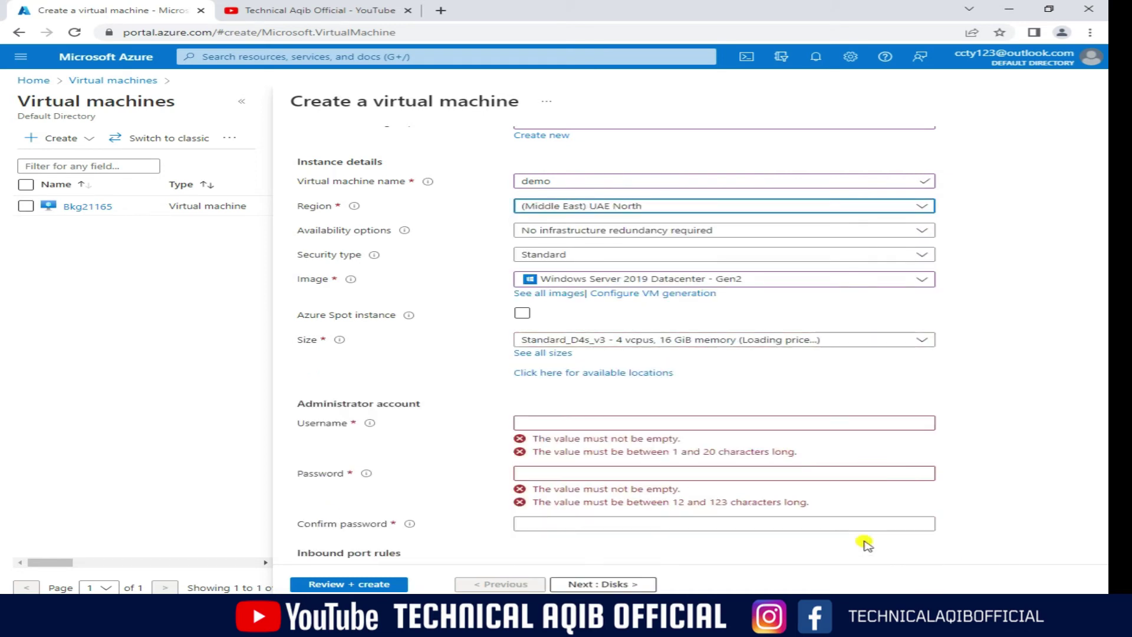
Set the administrator account's username to demo
{"action": "left_click", "coordinate": [716, 399]}
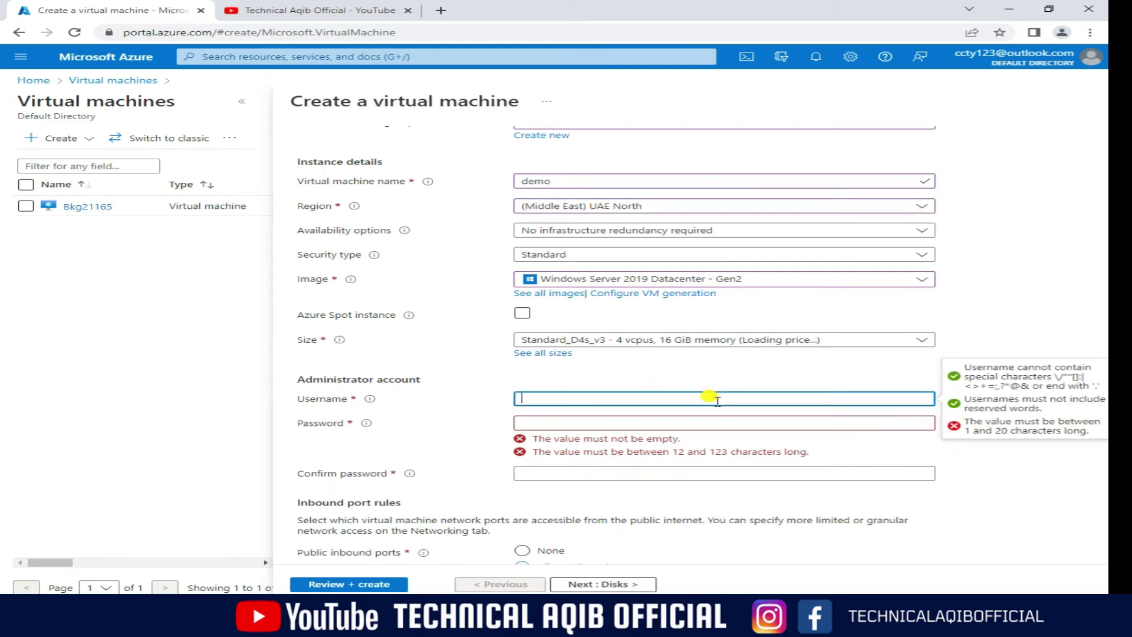
{"action": "type", "text": "demo"}
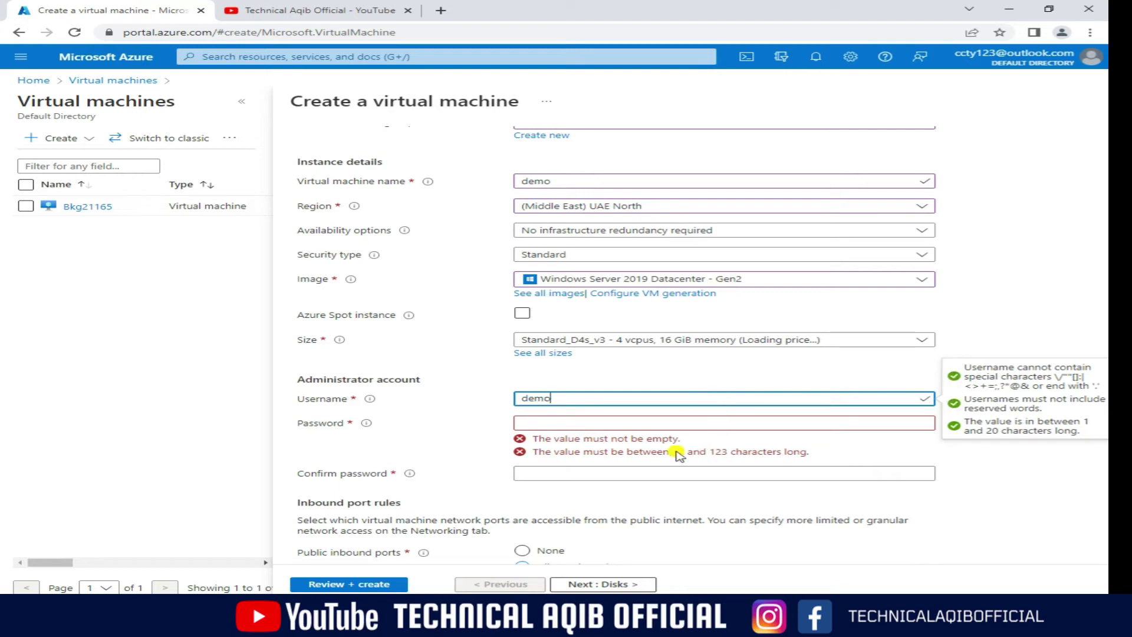
Enter the administrator account's password and repeat it as the confirmation
{"action": "left_click", "coordinate": [634, 420]}
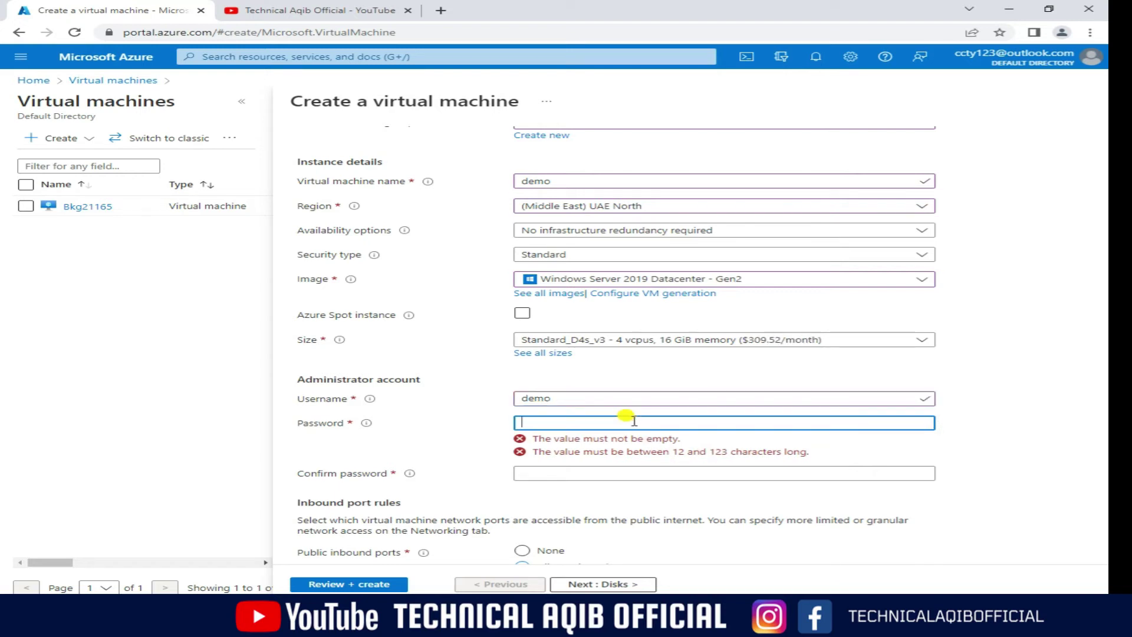
{"action": "type", "text": "••"}
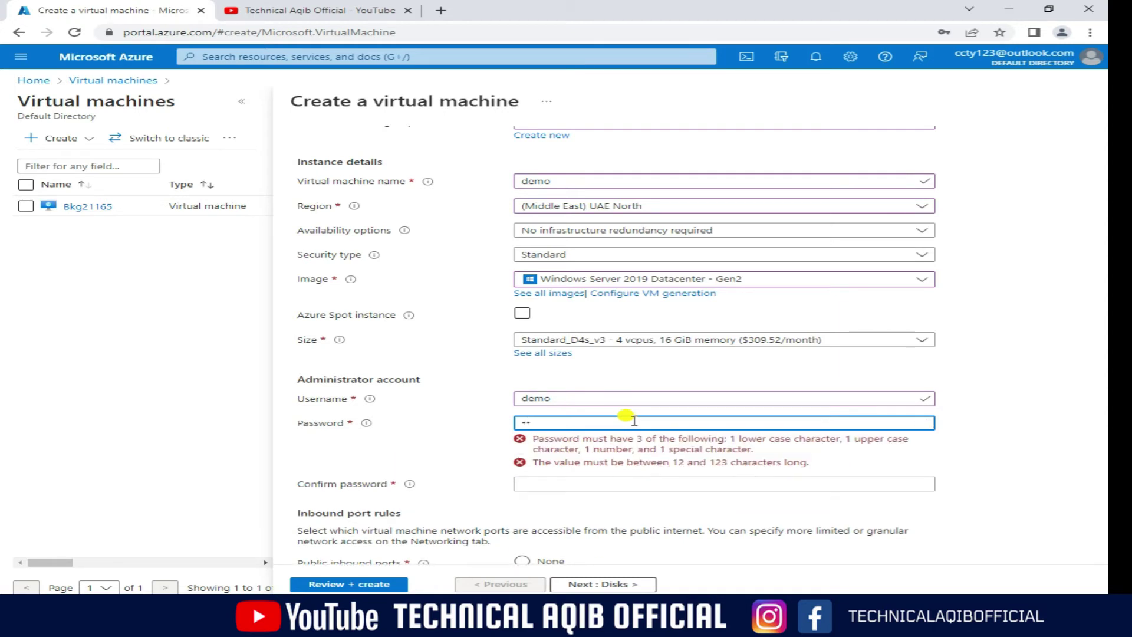
{"action": "type", "text": "•••••••"}
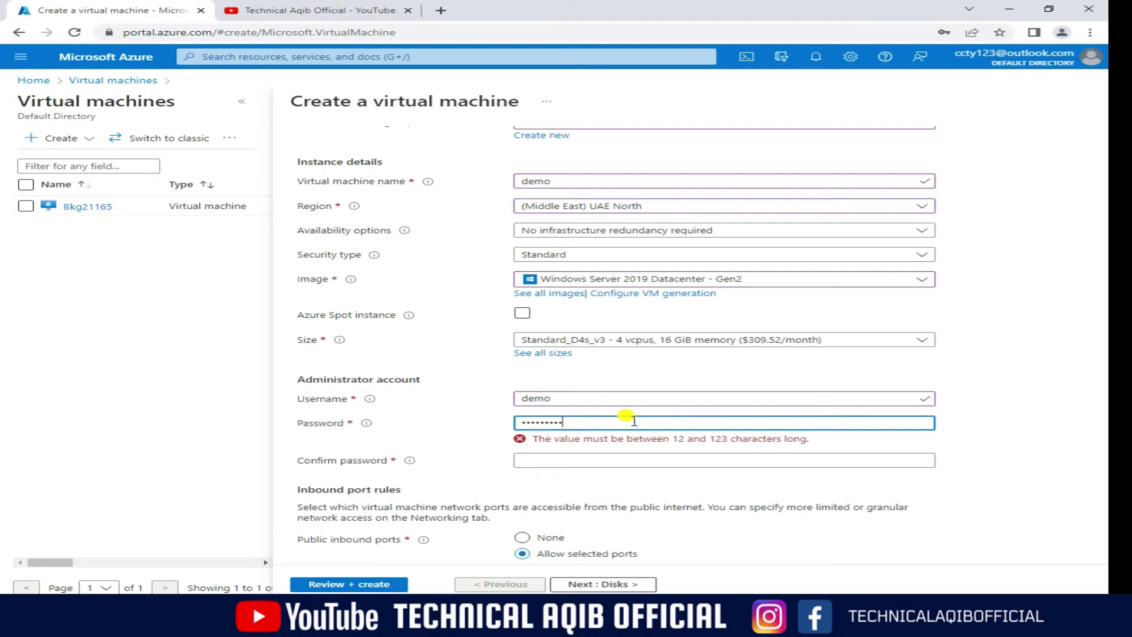
{"action": "type", "text": "••••••"}
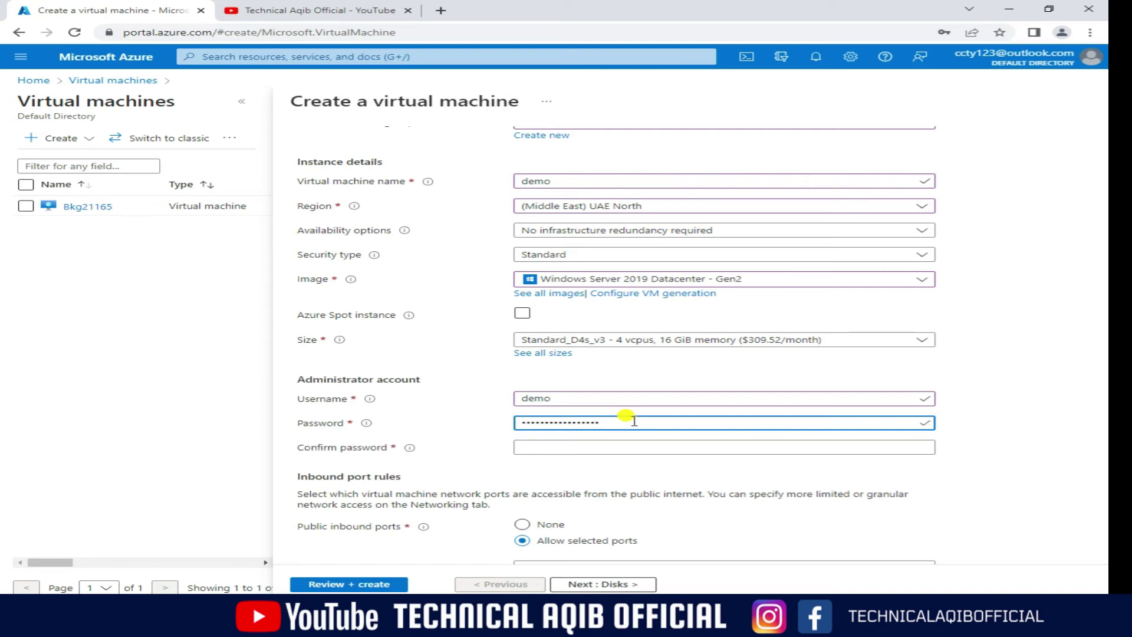
{"action": "left_click", "coordinate": [619, 447]}
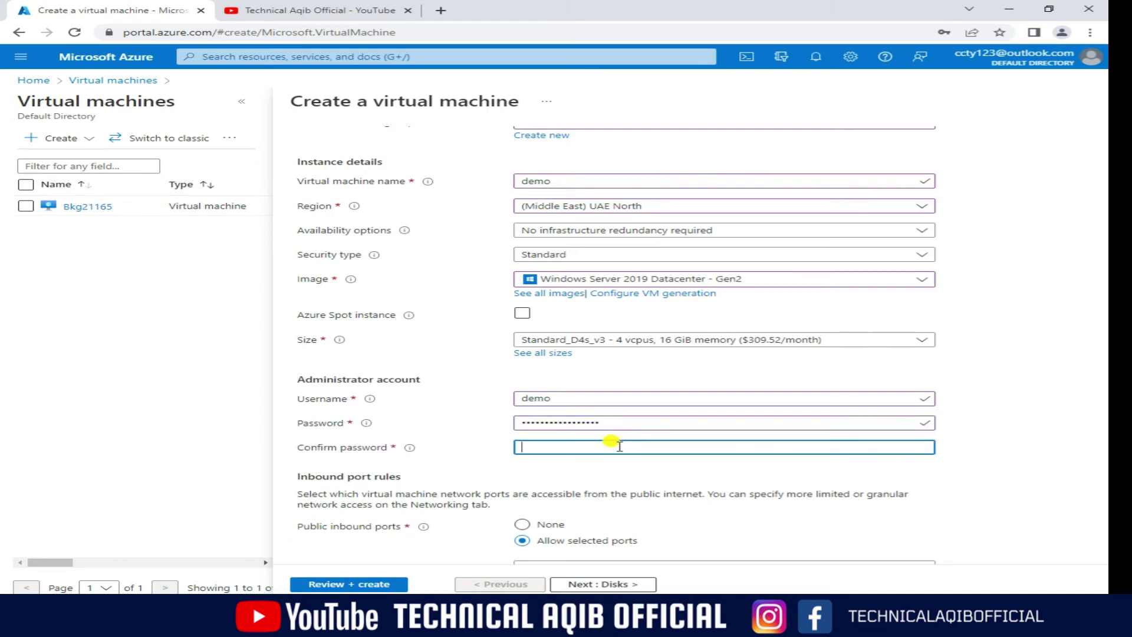
{"action": "type", "text": "•••••••"}
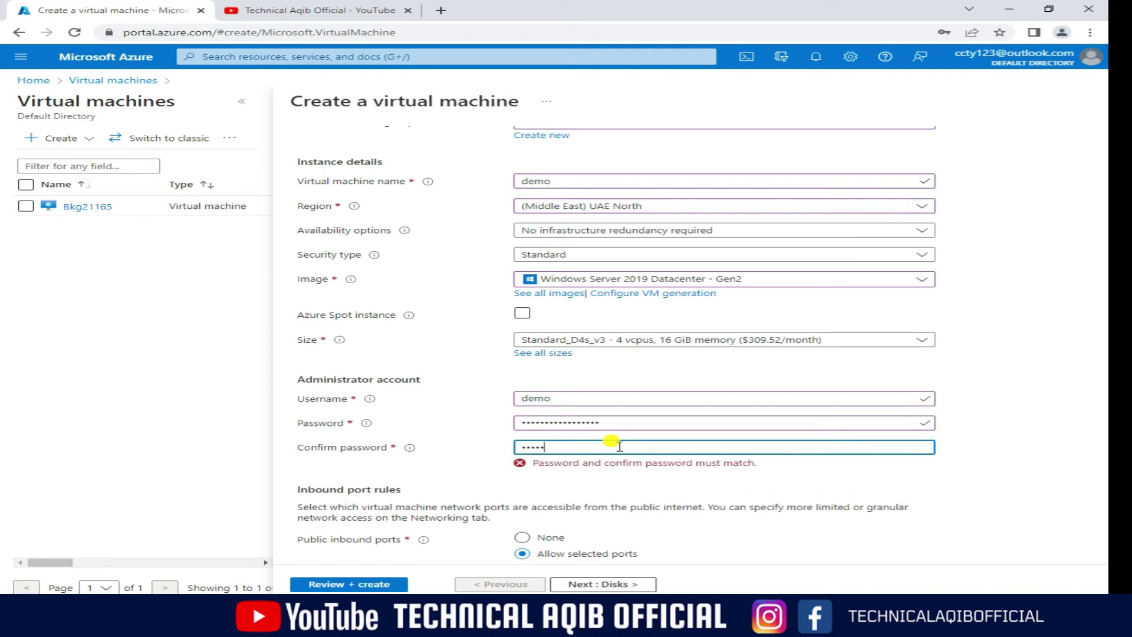
{"action": "type", "text": "••••••••"}
{"action": "left_click", "coordinate": [676, 482]}
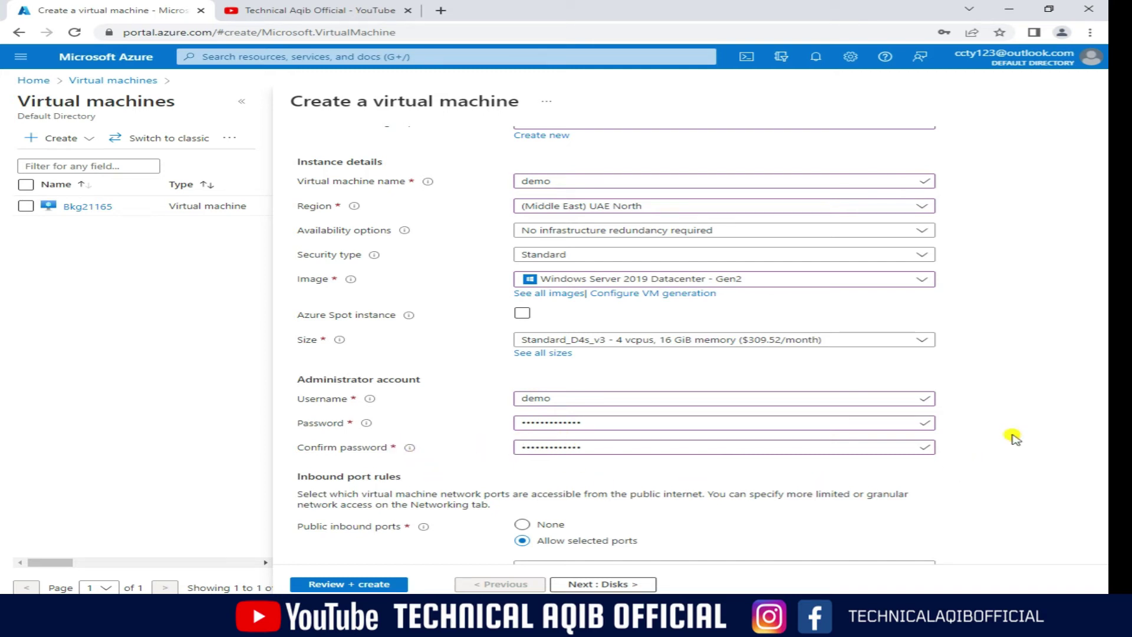
Submit the virtual machine's configuration for review and dismiss the browser's offer to save the password
{"action": "scroll", "coordinate": [1014, 437], "scroll_direction": "down", "scroll_amount": 4}
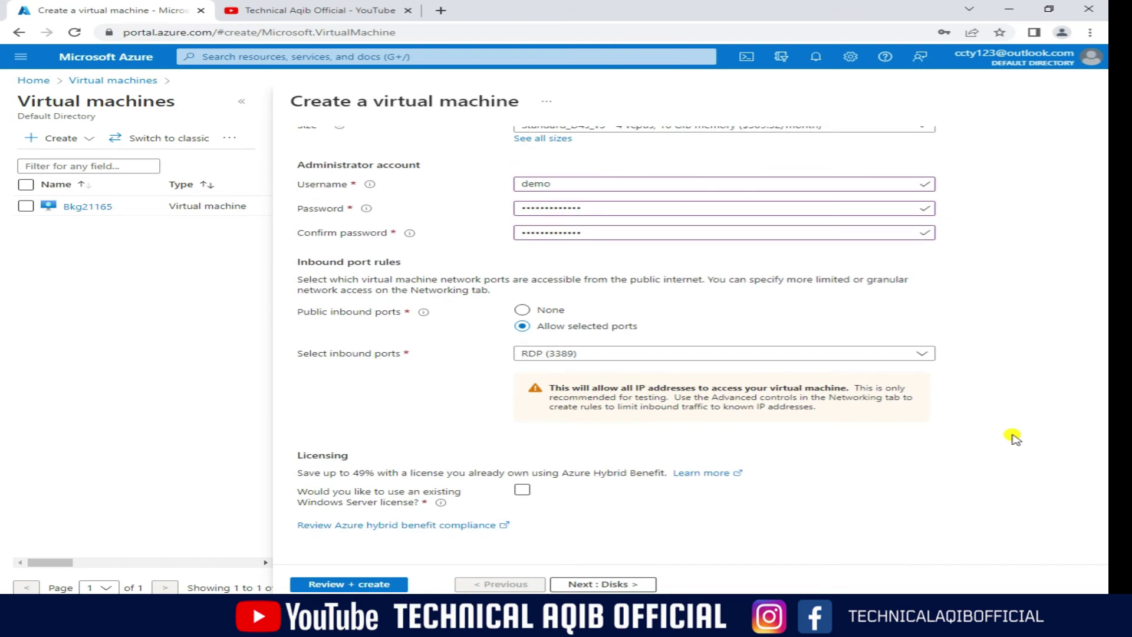
{"action": "left_click", "coordinate": [382, 583]}
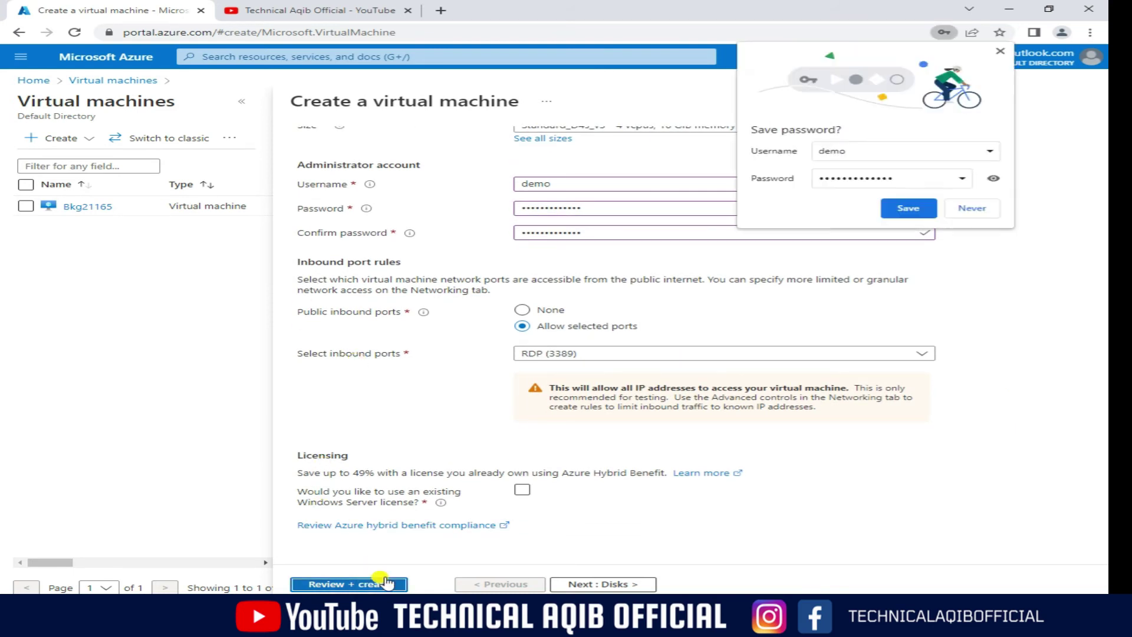
{"action": "left_click", "coordinate": [999, 51]}
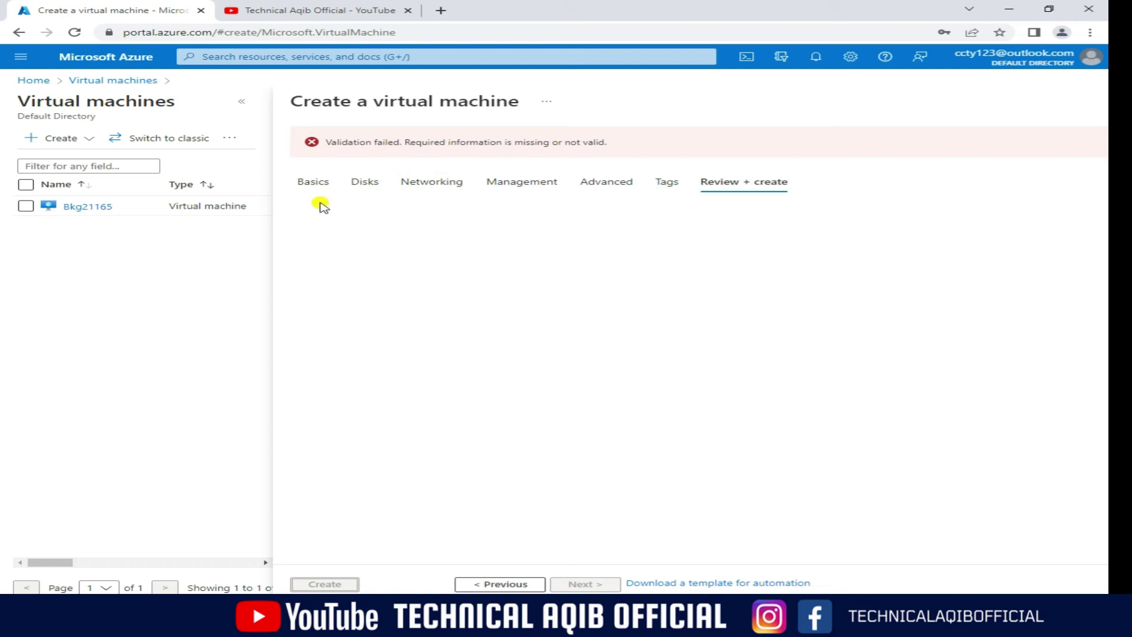
Return to the virtual machine's basic settings, check them through to the licensing section, and submit the configuration for review again
{"action": "left_click", "coordinate": [308, 184]}
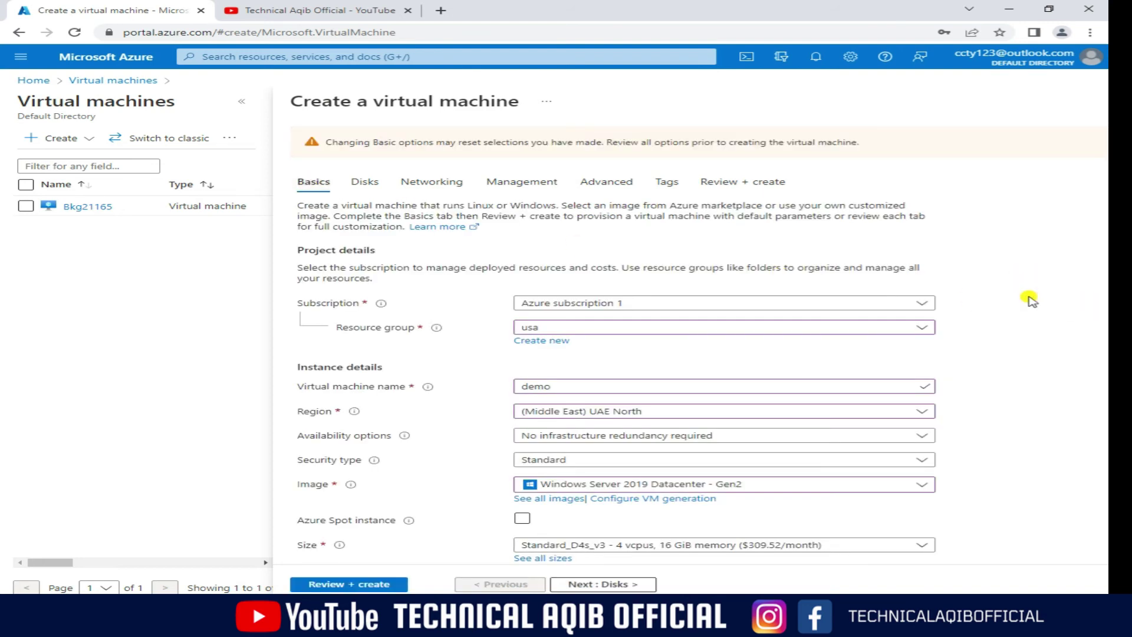
{"action": "scroll", "coordinate": [1030, 301], "scroll_direction": "down", "scroll_amount": 8}
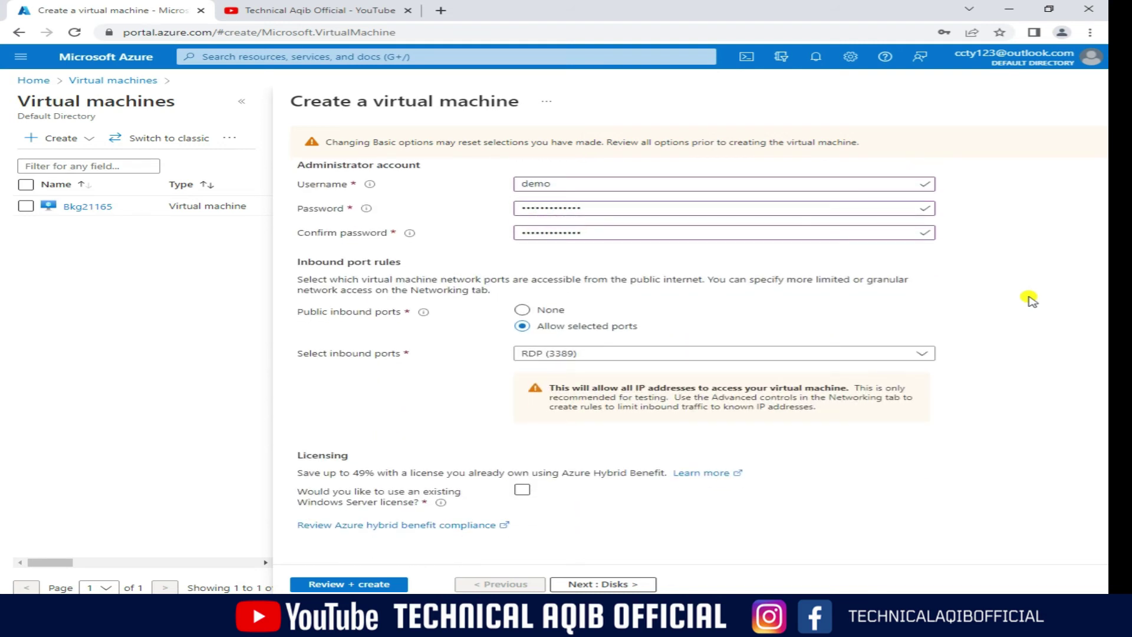
{"action": "left_click", "coordinate": [381, 584]}
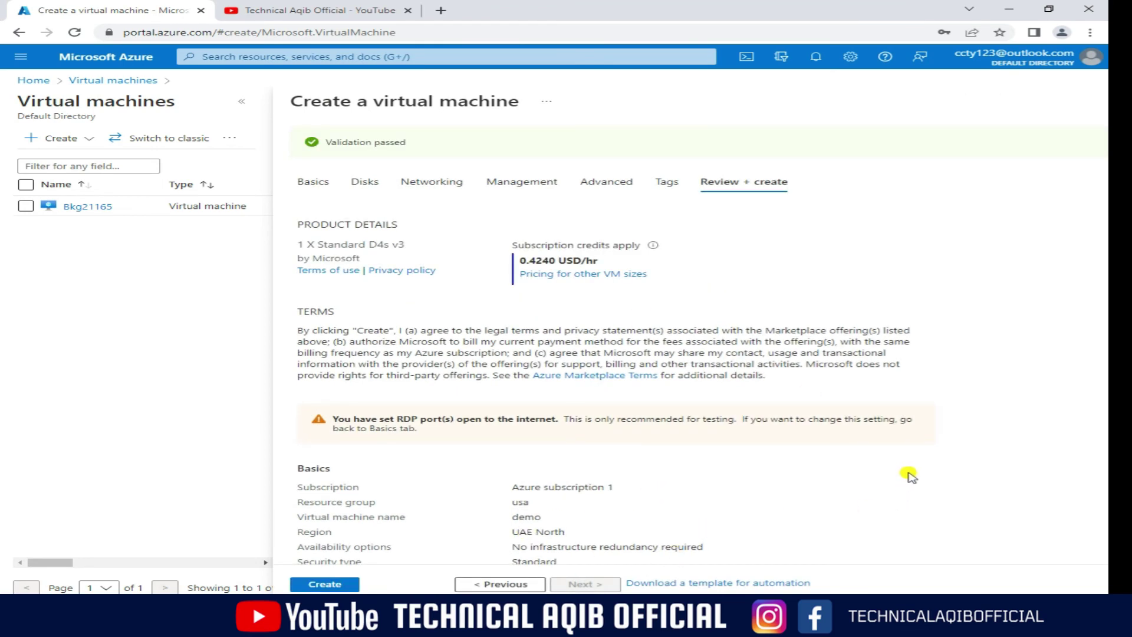
Examine the review summary's resource group, region, machine size, public inbound ports, Windows license and Azure Spot settings
{"action": "scroll", "coordinate": [909, 475], "scroll_direction": "down", "scroll_amount": 3}
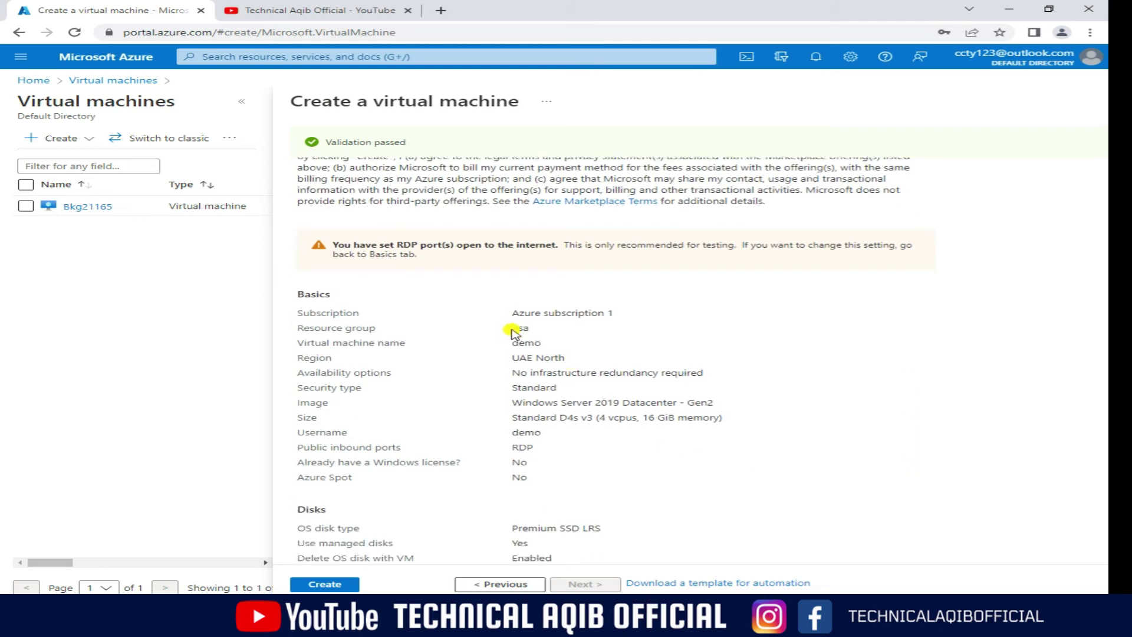
{"action": "double_click", "coordinate": [550, 331]}
{"action": "left_click", "coordinate": [510, 350]}
{"action": "left_click_drag", "start_coordinate": [510, 350], "coordinate": [558, 359]}
{"action": "left_click_drag", "start_coordinate": [606, 402], "coordinate": [744, 424]}
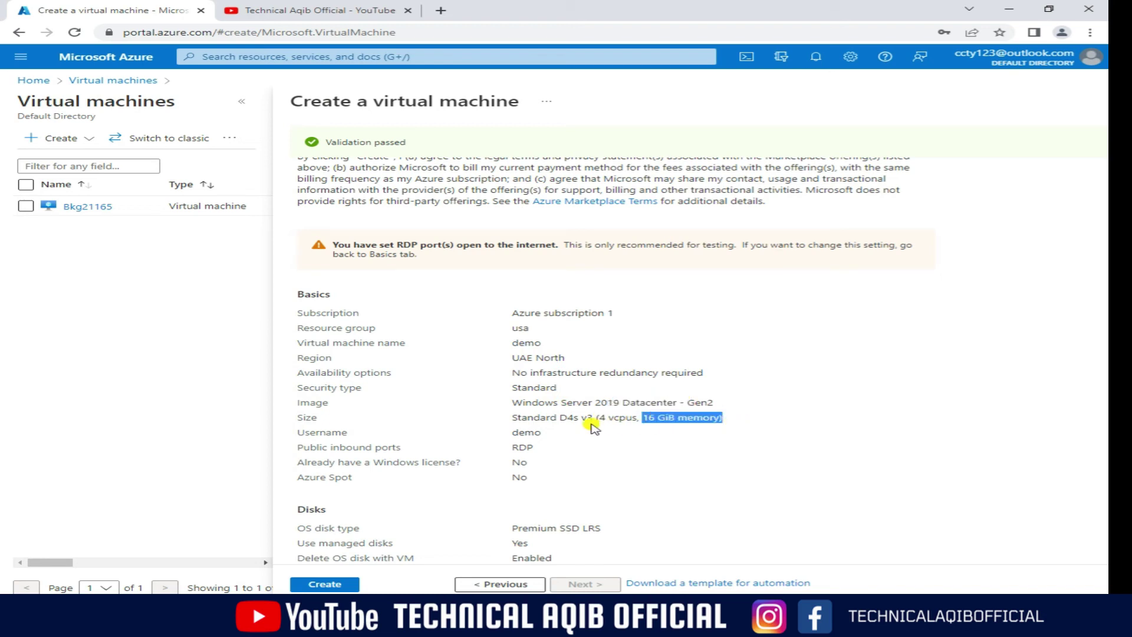
{"action": "left_click_drag", "start_coordinate": [605, 417], "coordinate": [638, 418]}
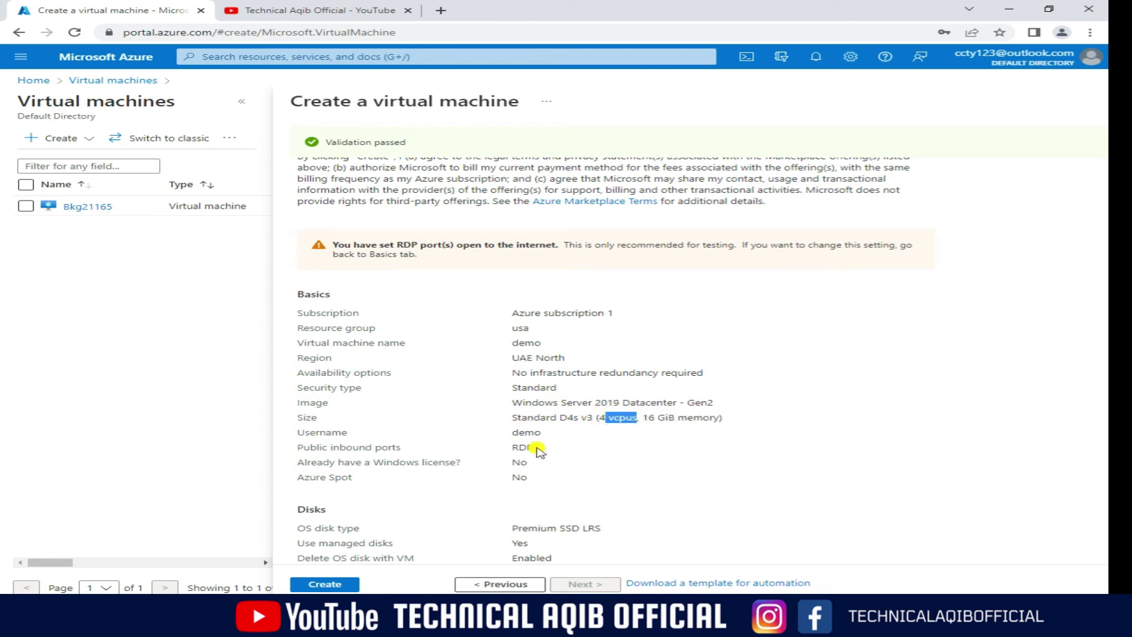
{"action": "triple_click", "coordinate": [598, 446]}
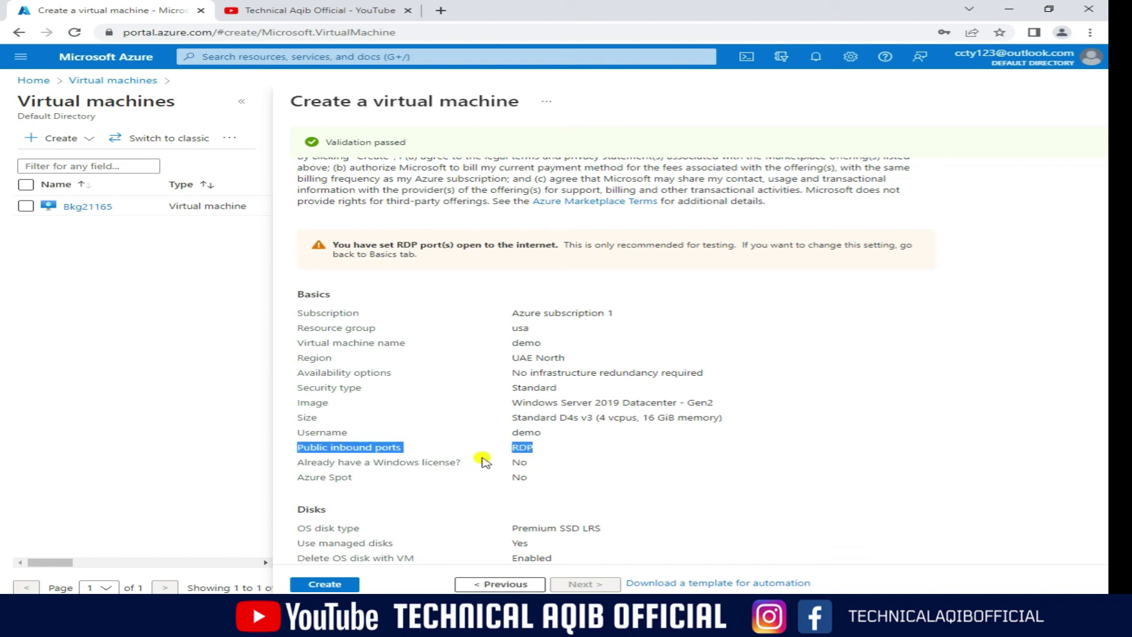
{"action": "double_click", "coordinate": [519, 462]}
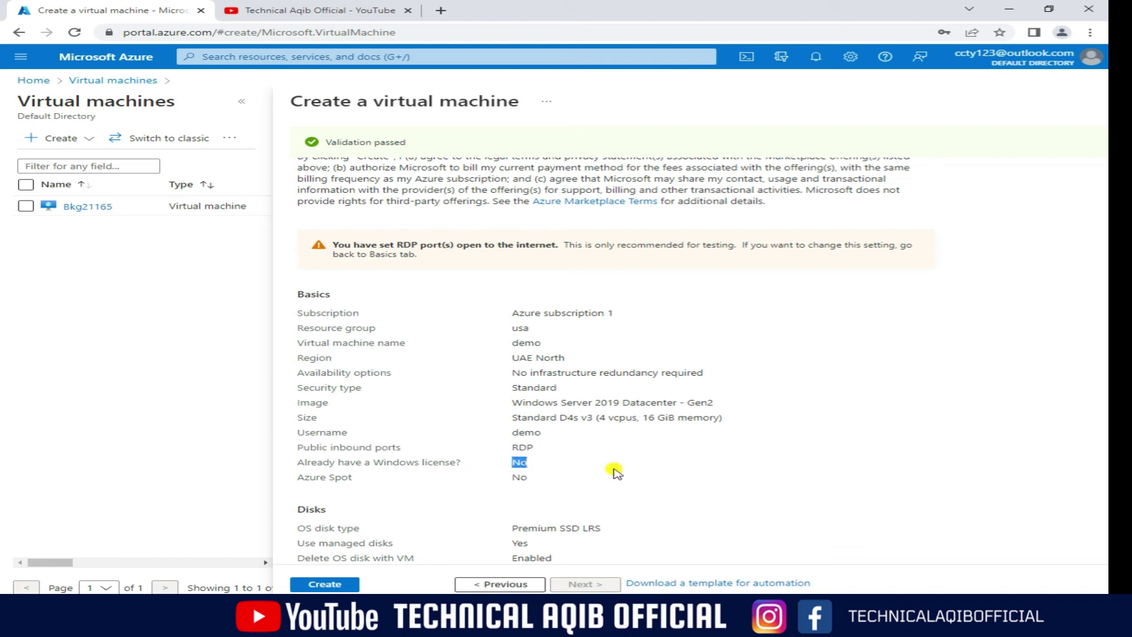
{"action": "double_click", "coordinate": [519, 477]}
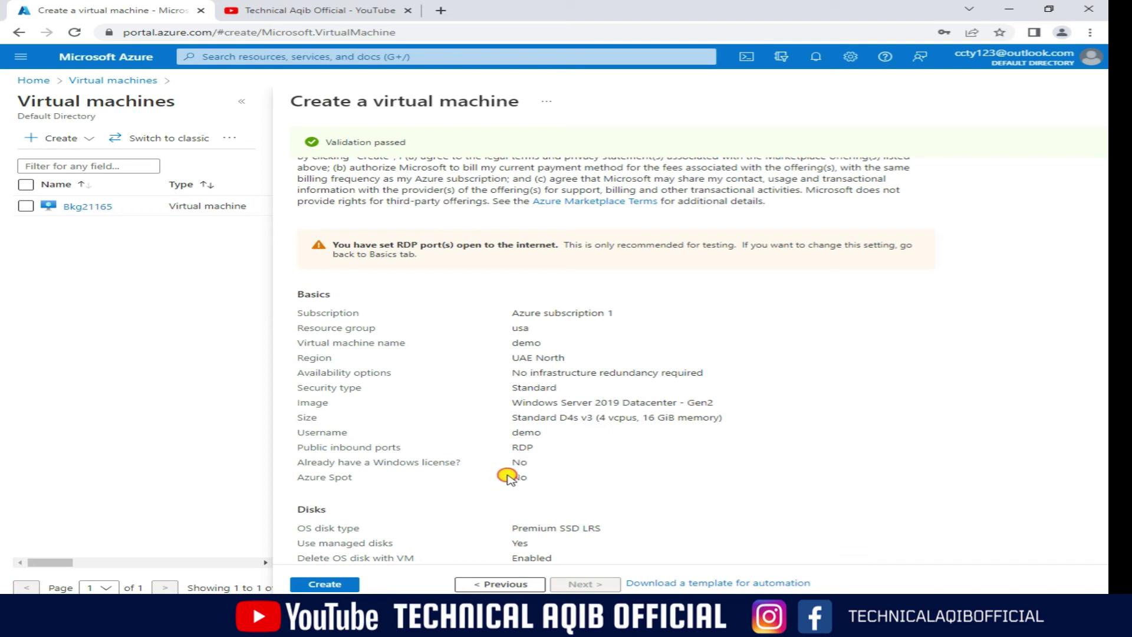
Create the virtual machine and open the notifications to follow its deployment
{"action": "left_click", "coordinate": [352, 581]}
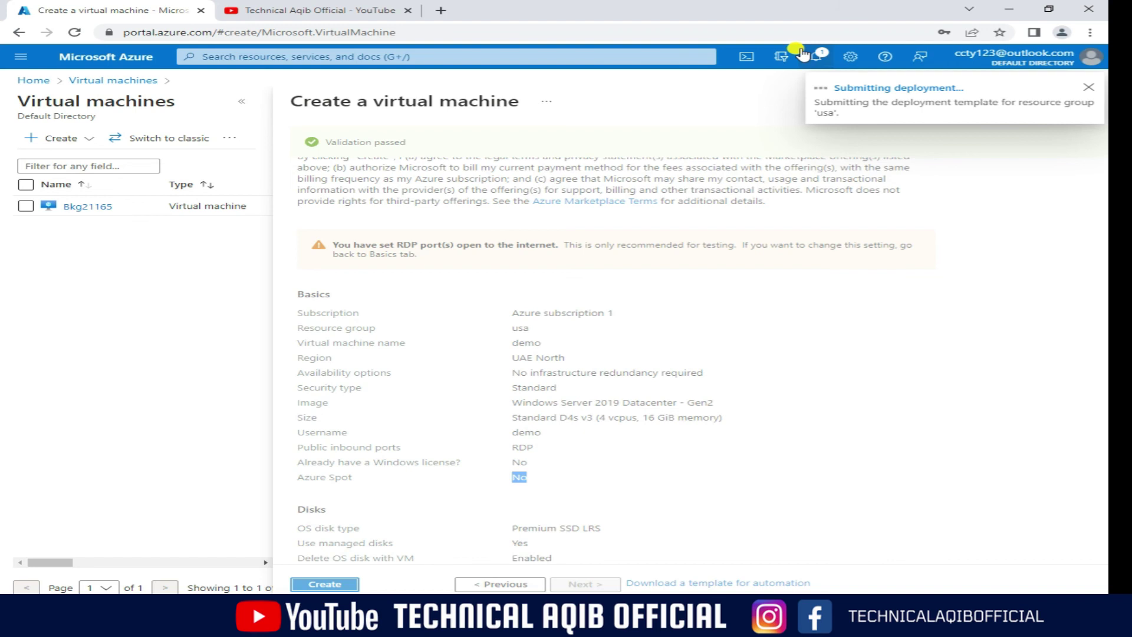
{"action": "left_click", "coordinate": [818, 58]}
{"action": "left_click", "coordinate": [819, 60]}
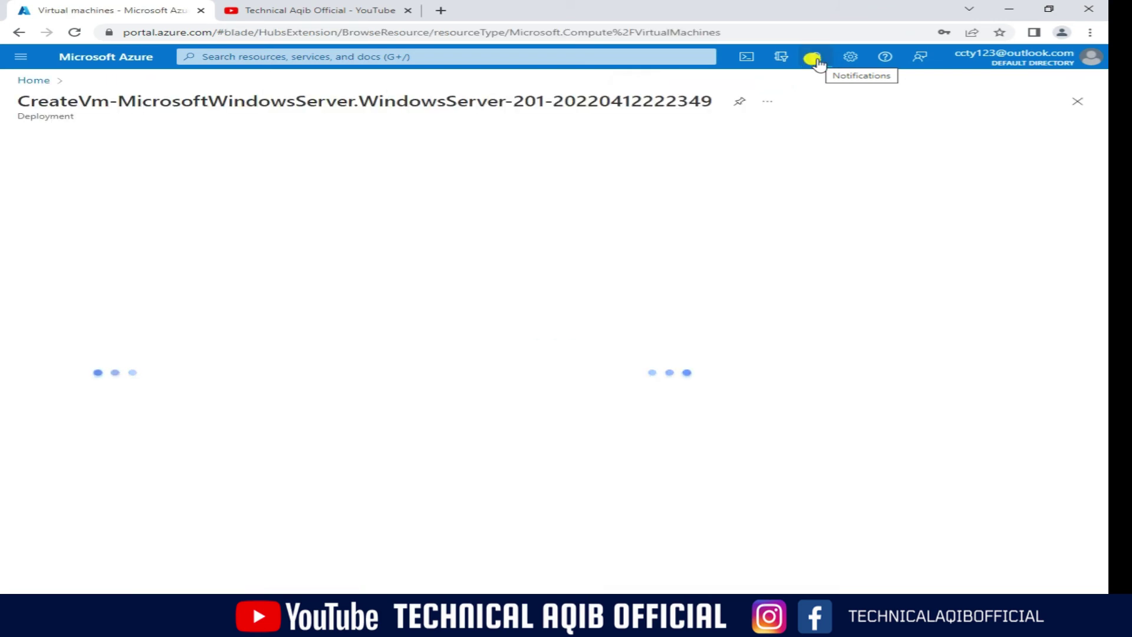
{"action": "left_click", "coordinate": [816, 59]}
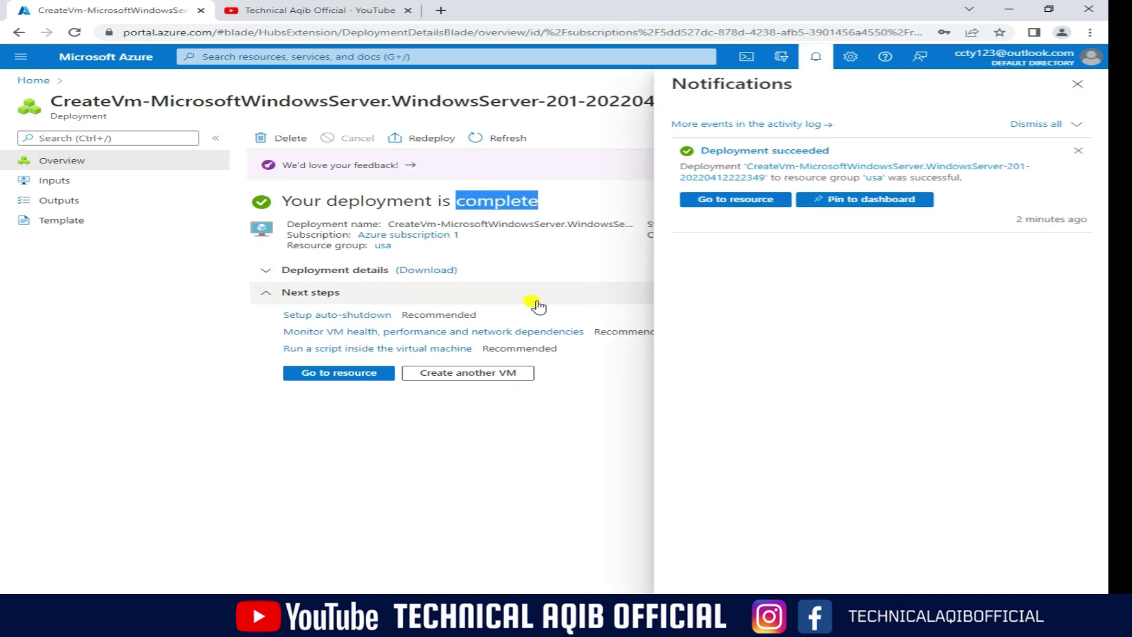
Download the RDP file of the deployed demo machine and start the remote desktop connection despite the unknown publisher
{"action": "left_click", "coordinate": [730, 204]}
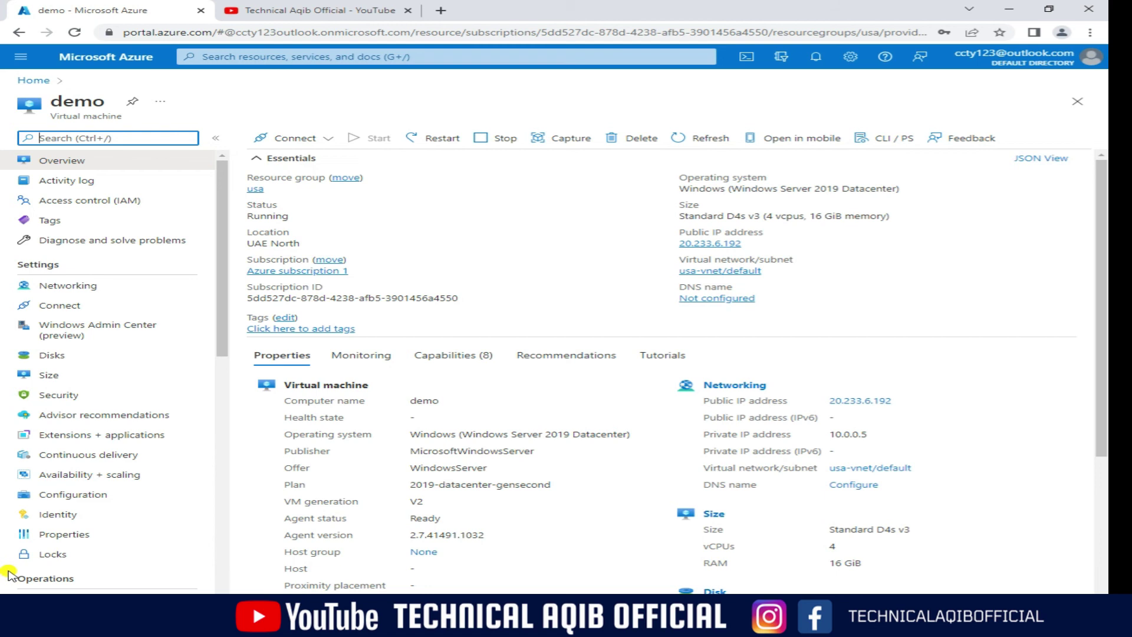
{"action": "left_click", "coordinate": [275, 138]}
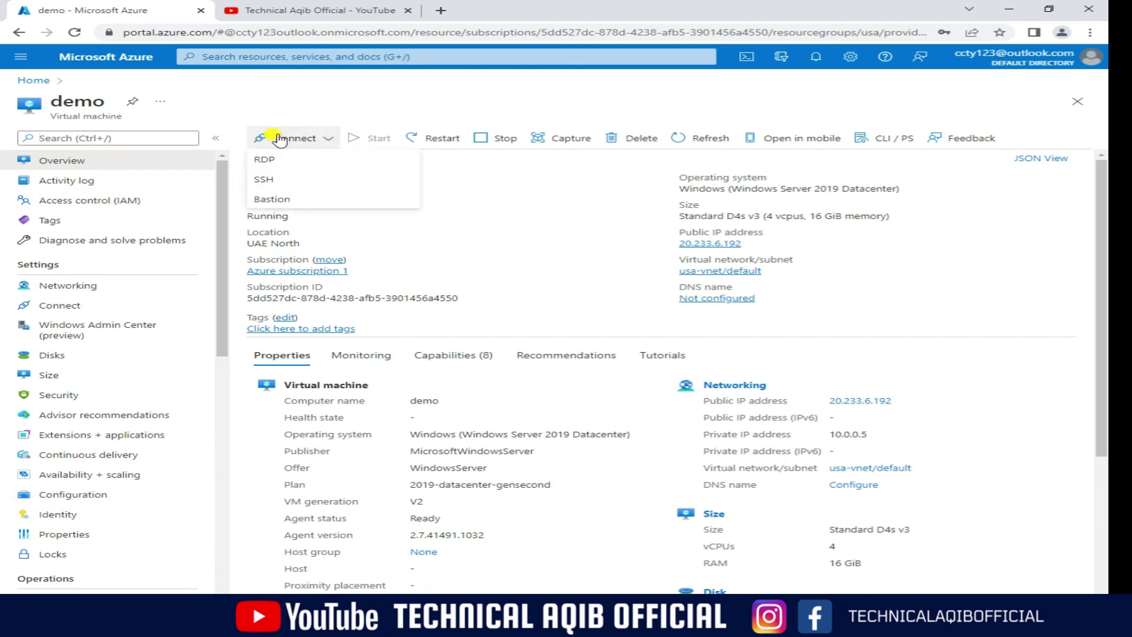
{"action": "left_click", "coordinate": [284, 166]}
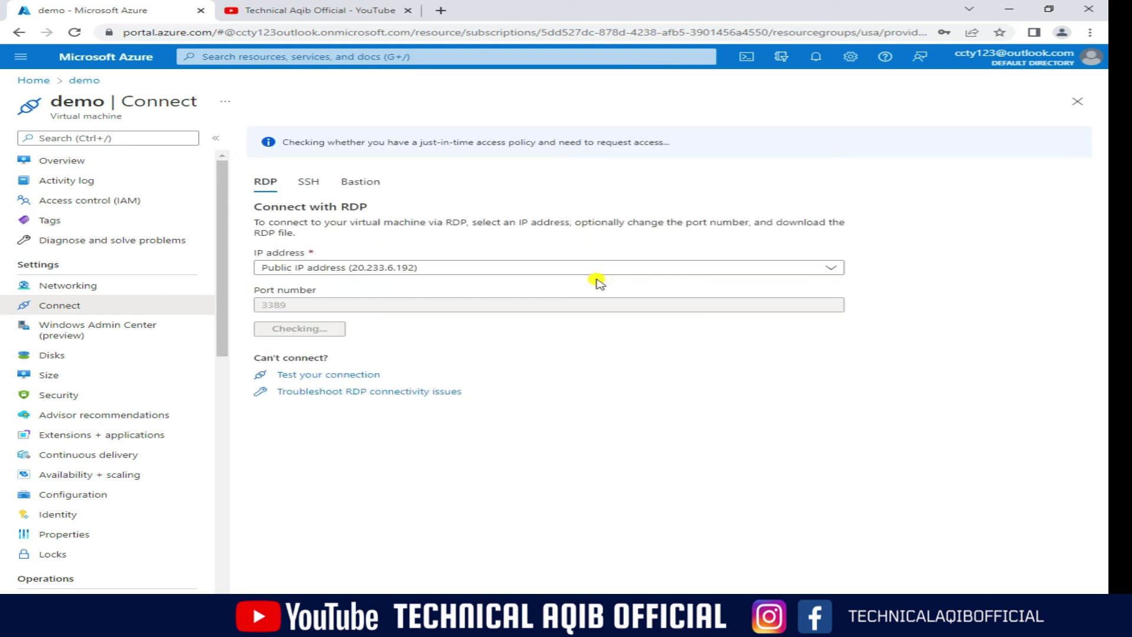
{"action": "left_click", "coordinate": [310, 330]}
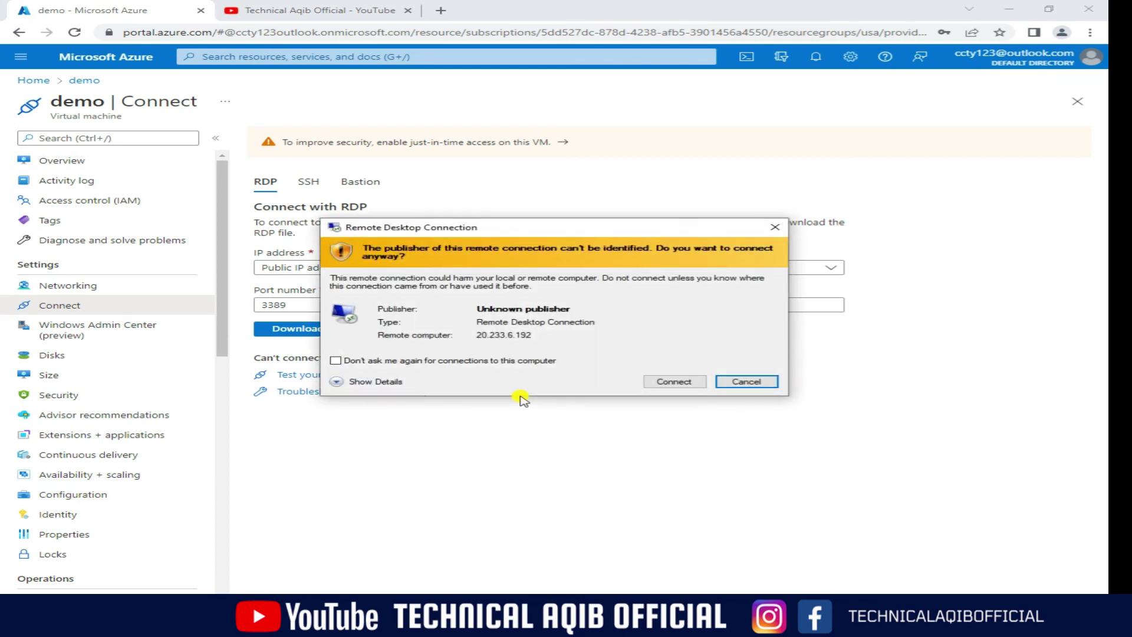
{"action": "left_click", "coordinate": [672, 381]}
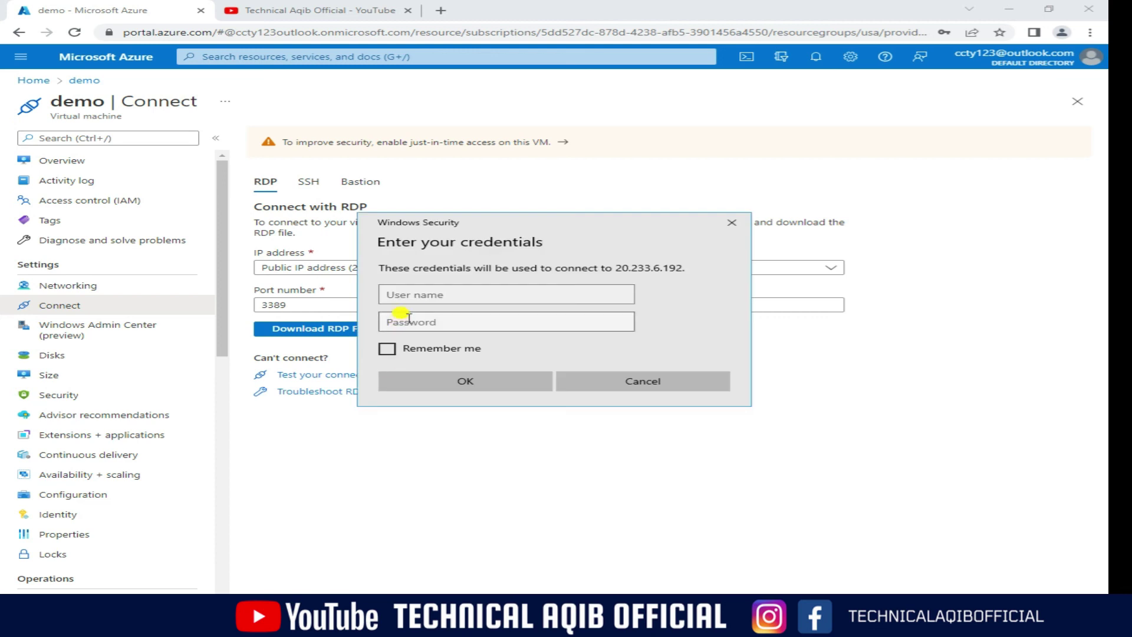
Sign in to the remote machine as demo with the account password, remember the credentials, and accept its untrusted certificate
{"action": "left_click", "coordinate": [406, 294]}
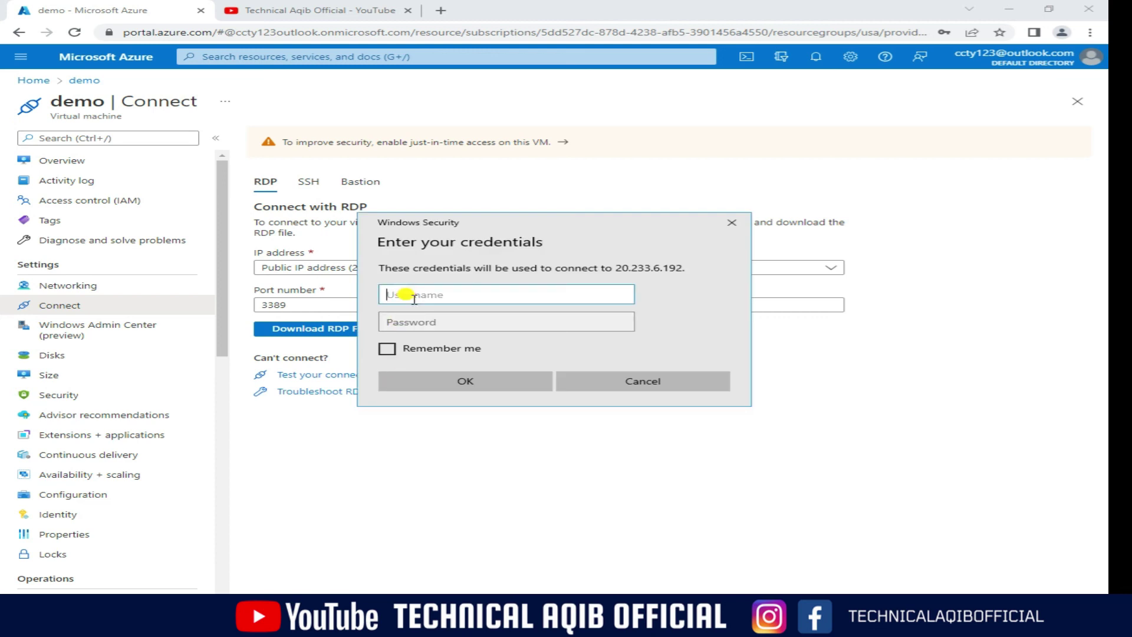
{"action": "type", "text": "demo"}
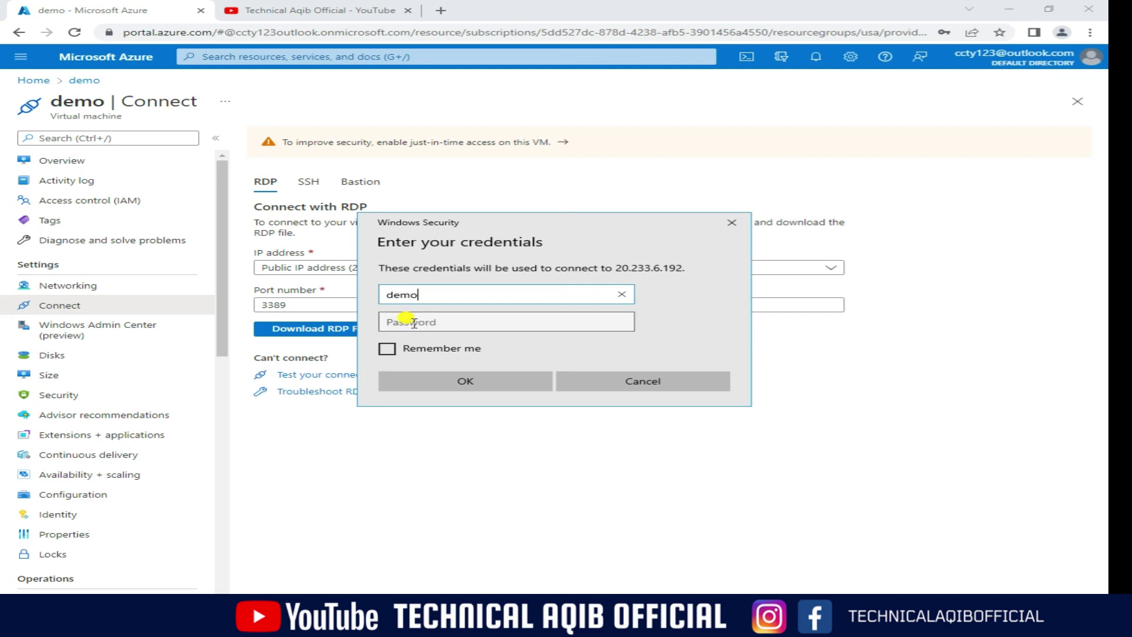
{"action": "left_click", "coordinate": [407, 320]}
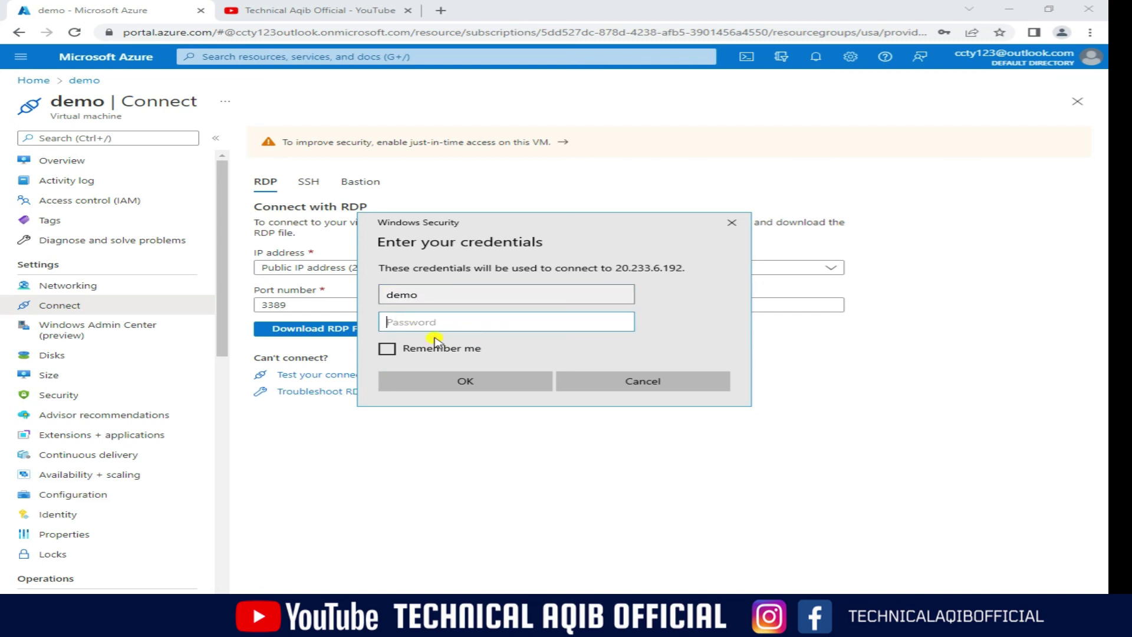
{"action": "left_click", "coordinate": [416, 322]}
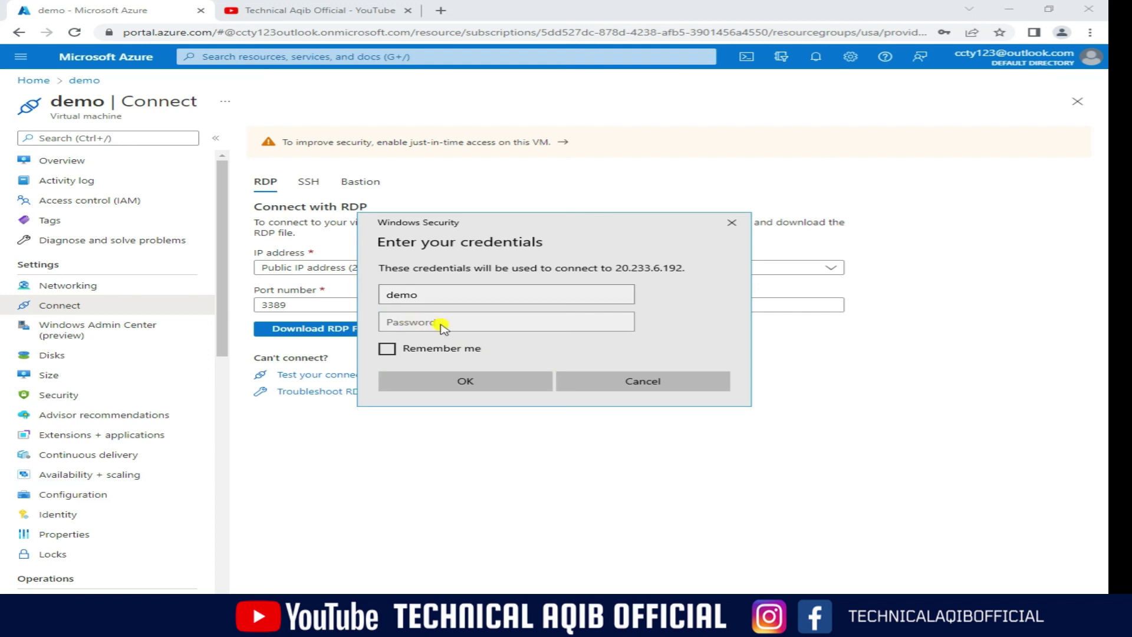
{"action": "left_click", "coordinate": [441, 323]}
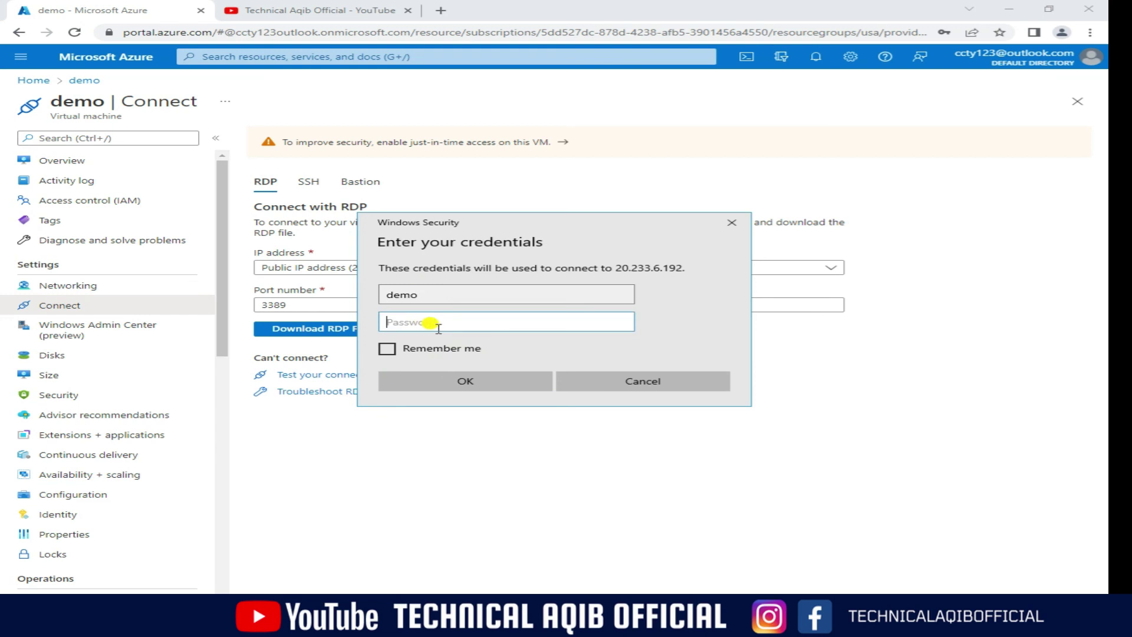
{"action": "key", "text": "ctrl+v"}
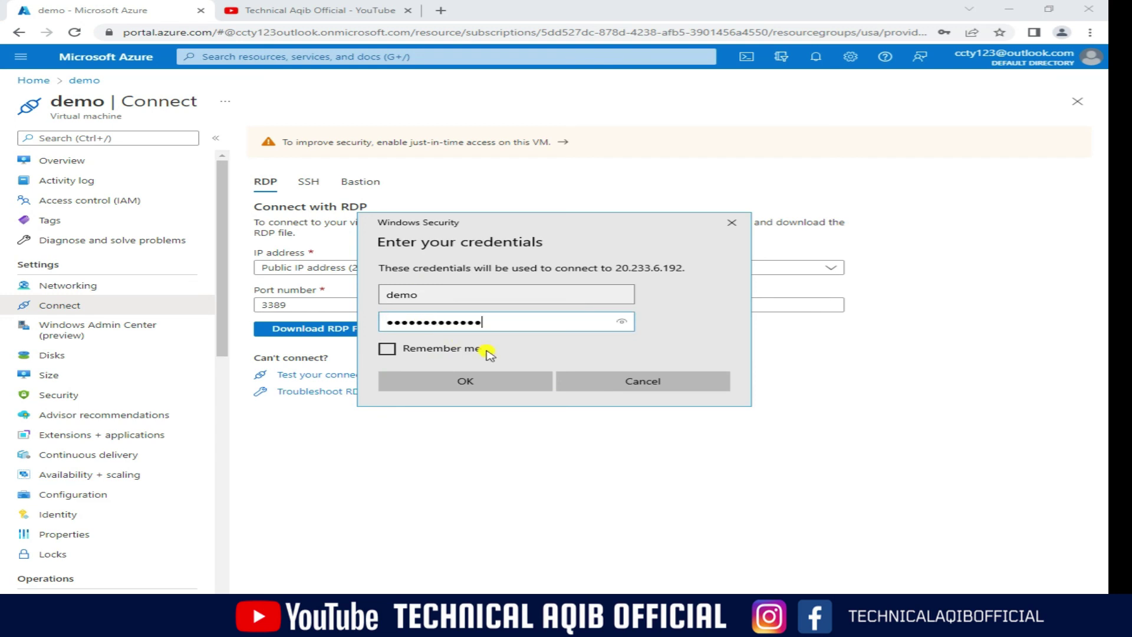
{"action": "left_click", "coordinate": [434, 357]}
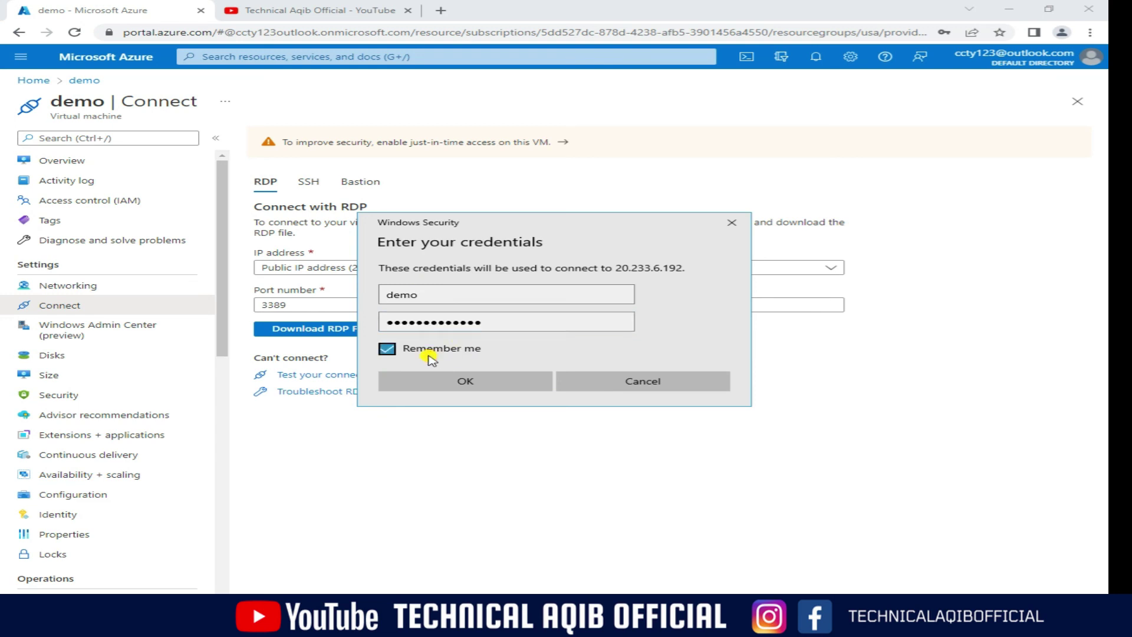
{"action": "left_click", "coordinate": [466, 380]}
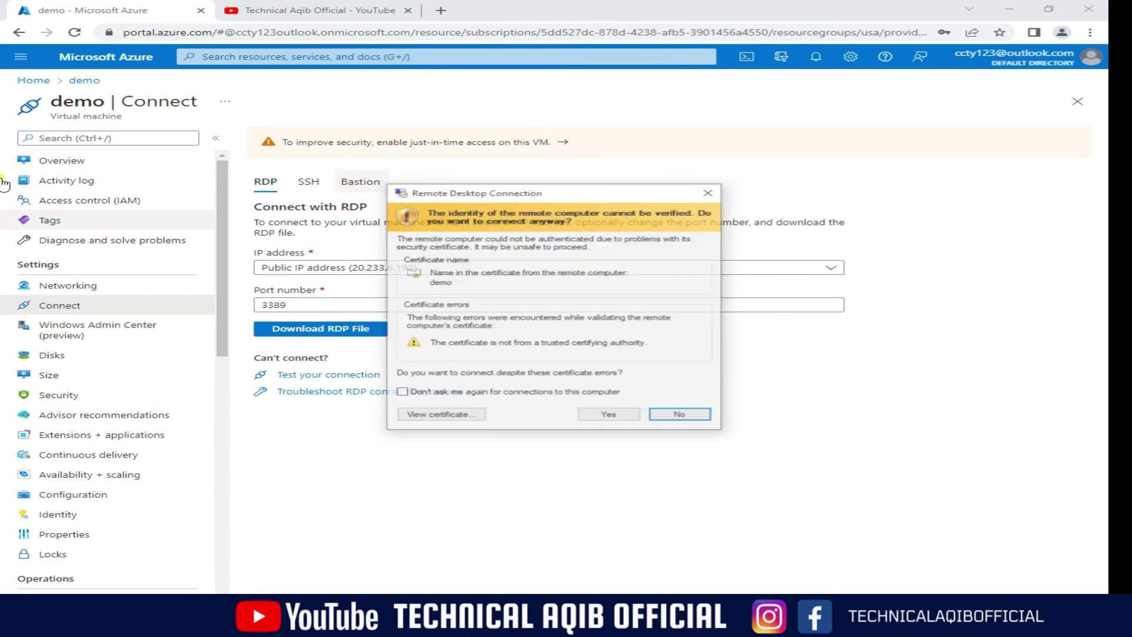
{"action": "left_click", "coordinate": [609, 415]}
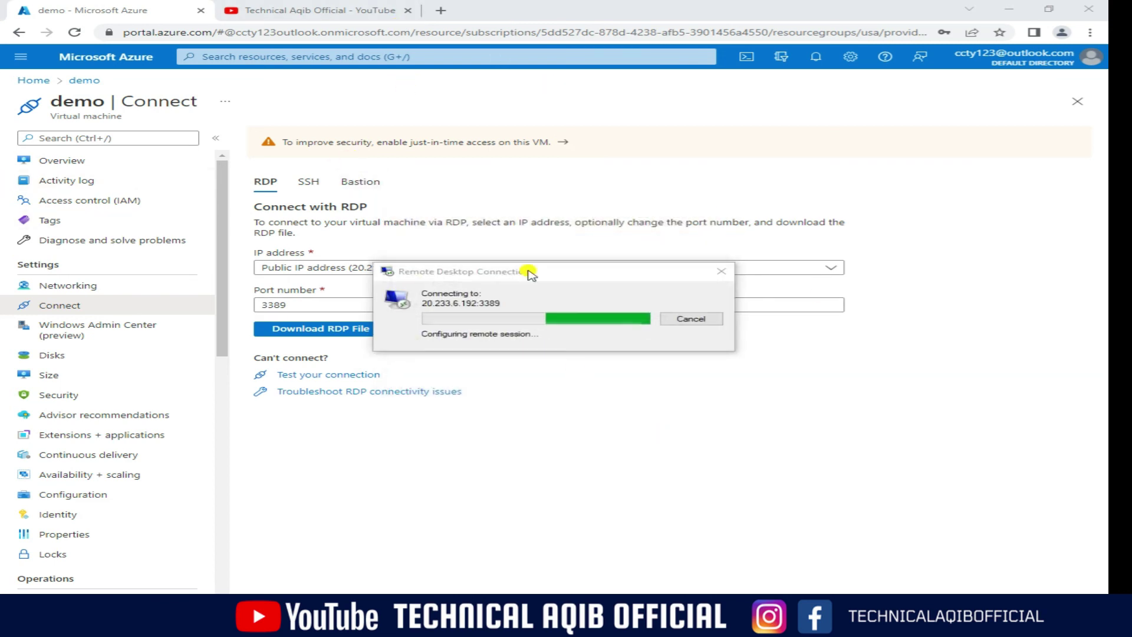